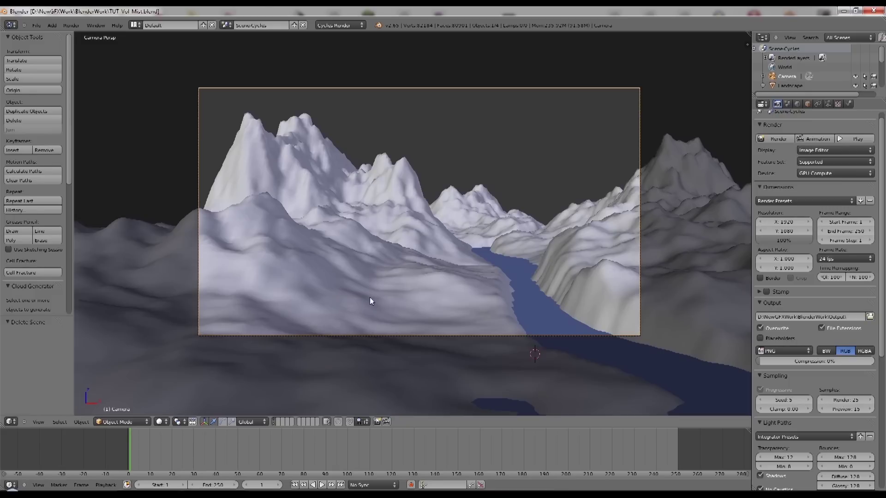
Preview the landscape in rendered shading, then return the viewport to solid shading.
{"action": "left_click", "coordinate": [160, 421]}
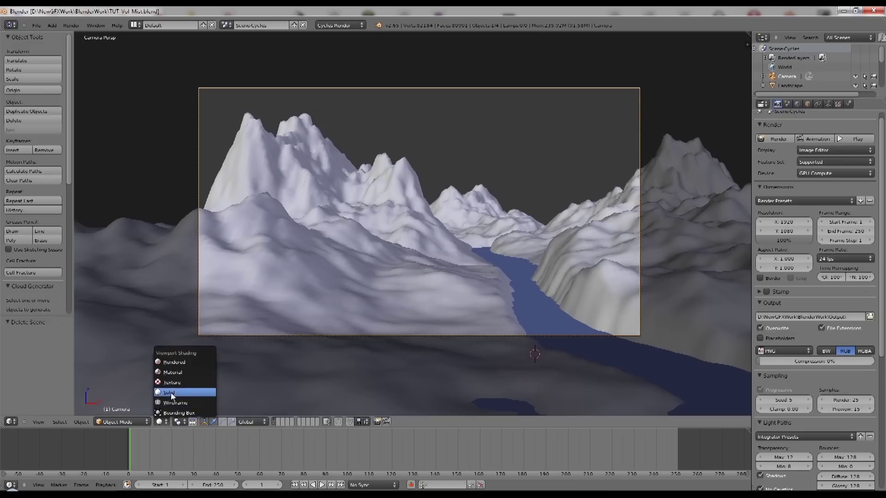
{"action": "left_click", "coordinate": [173, 361]}
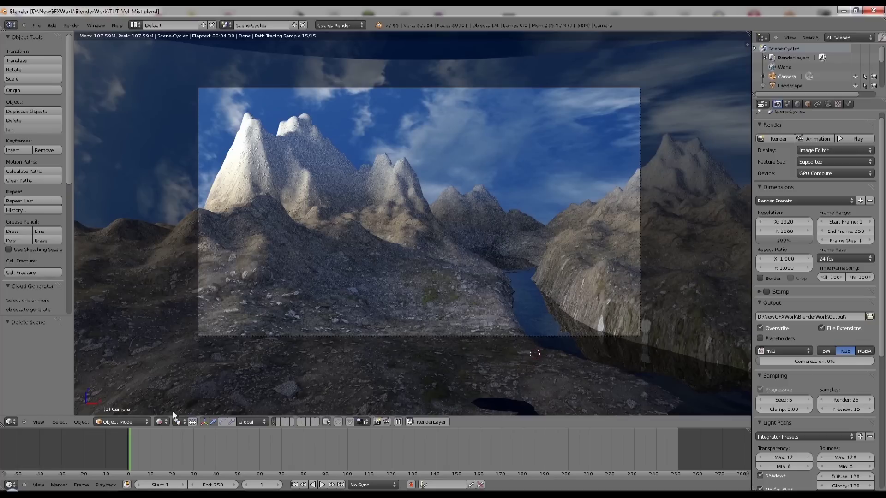
{"action": "left_click", "coordinate": [161, 422]}
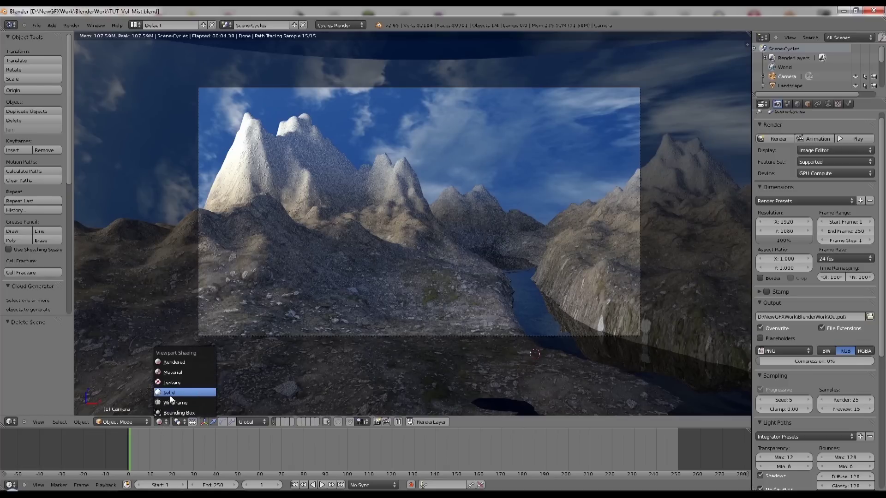
{"action": "left_click", "coordinate": [171, 392]}
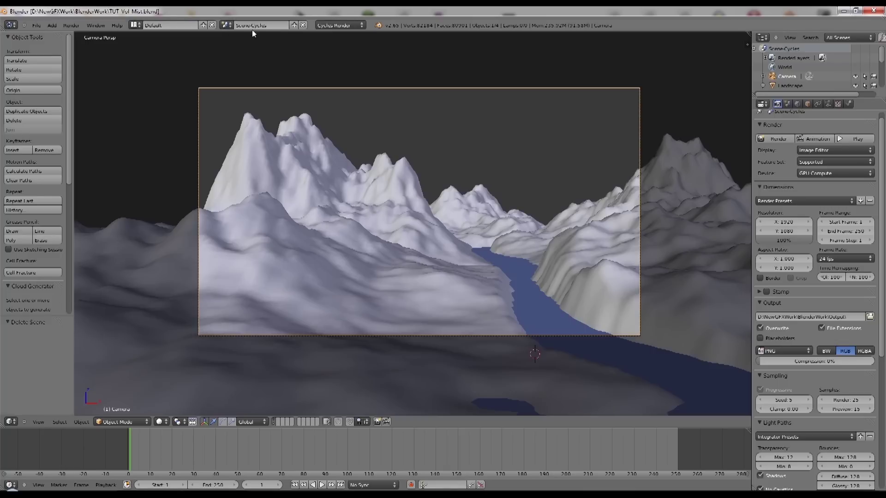
Add a new scene with Link Objects, creating Scene-Cycles.001 as the current scene.
{"action": "left_click", "coordinate": [231, 25]}
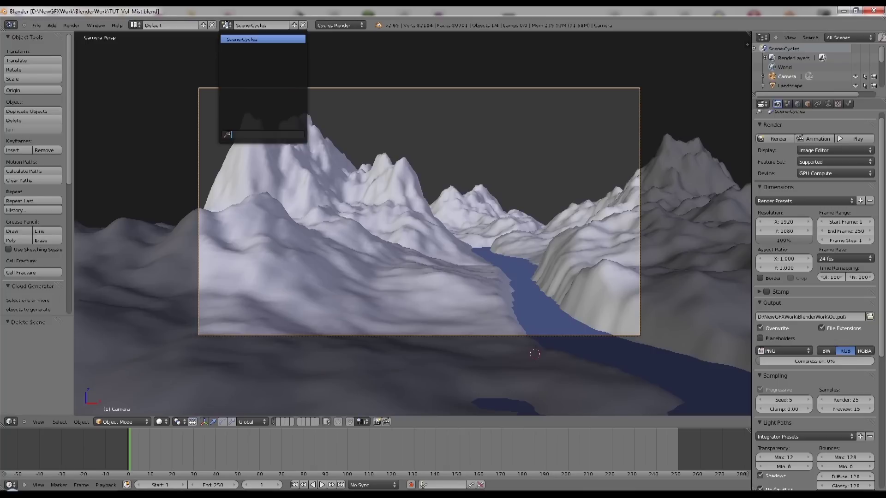
{"action": "left_click", "coordinate": [295, 29]}
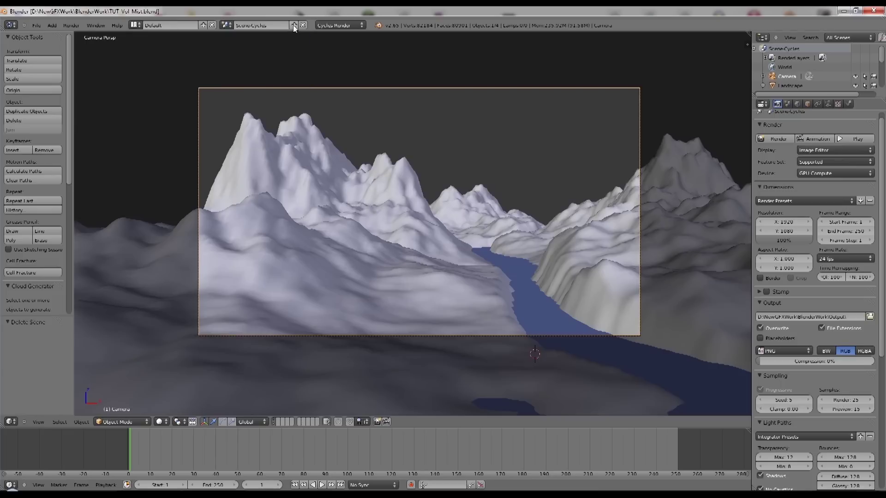
{"action": "left_click", "coordinate": [294, 26]}
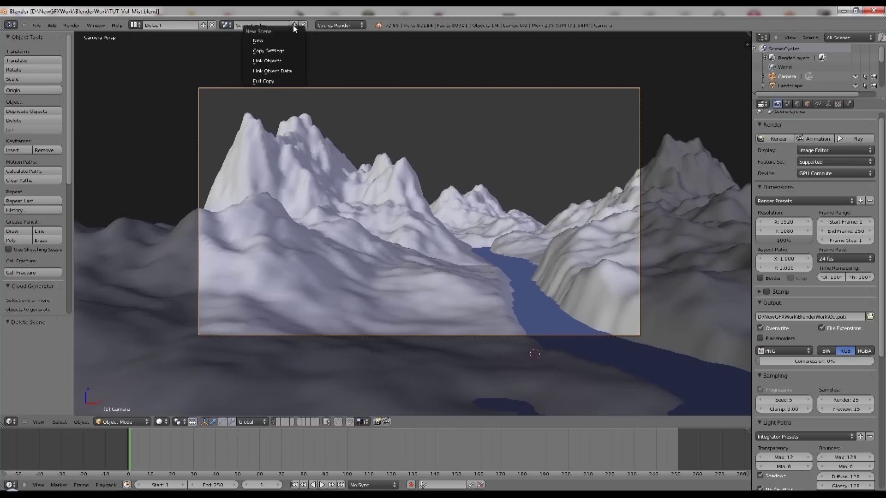
{"action": "left_click", "coordinate": [277, 61]}
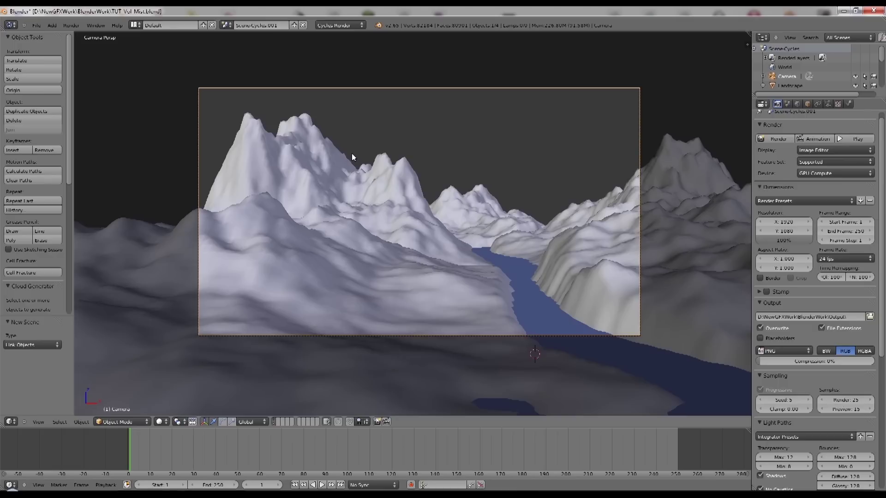
Rename the new scene from Scene-Cycles.001 to Scene-Internal.
{"action": "left_click", "coordinate": [225, 26]}
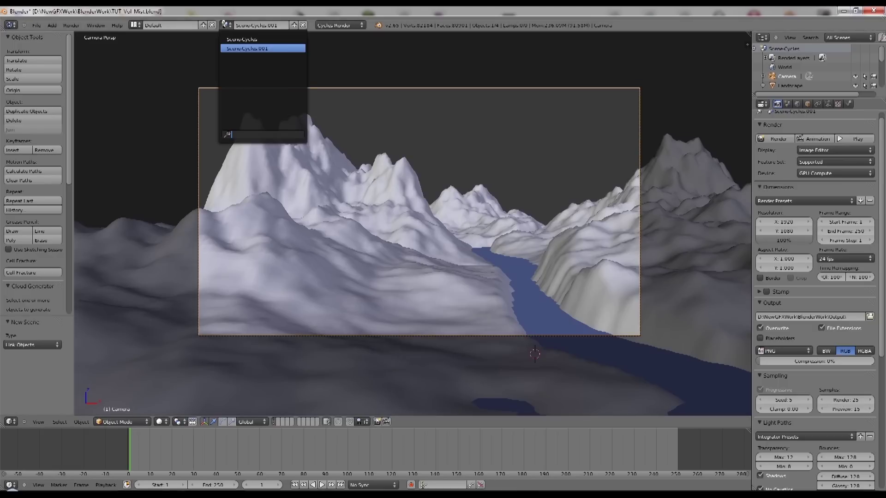
{"action": "left_click", "coordinate": [267, 23]}
{"action": "left_click", "coordinate": [283, 24]}
{"action": "key", "text": "BackSpace"}
{"action": "key", "text": "BackSpace"}
{"action": "key", "text": "BackSpace"}
{"action": "key", "text": "BackSpace"}
{"action": "key", "text": "BackSpace"}
{"action": "key", "text": "BackSpace"}
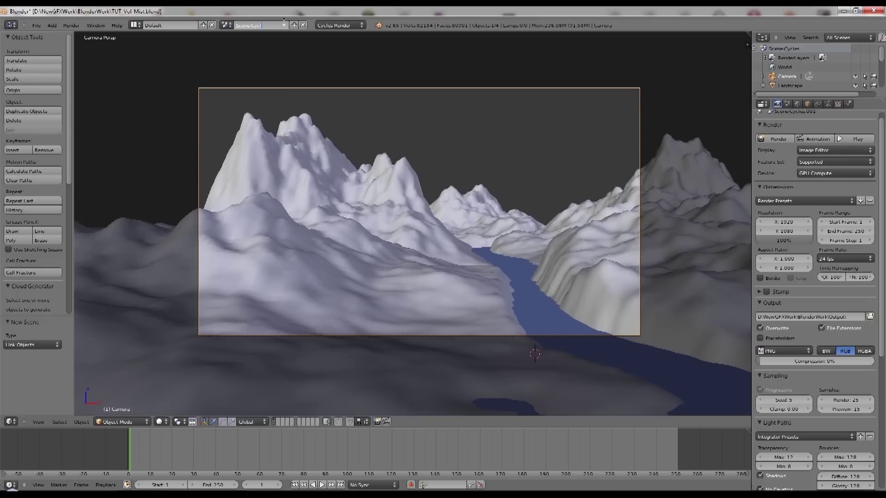
{"action": "key", "text": "BackSpace"}
{"action": "key", "text": "BackSpace"}
{"action": "key", "text": "BackSpace"}
{"action": "type", "text": "Internal"}
{"action": "key", "text": "Return"}
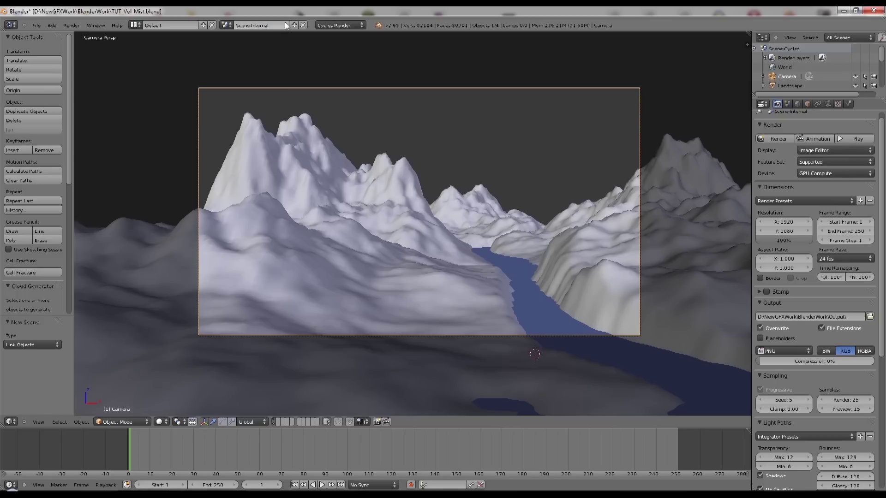
Switch to Scene-Cycles and back, then set Scene-Internal's render engine to Blender Render.
{"action": "left_click", "coordinate": [226, 26]}
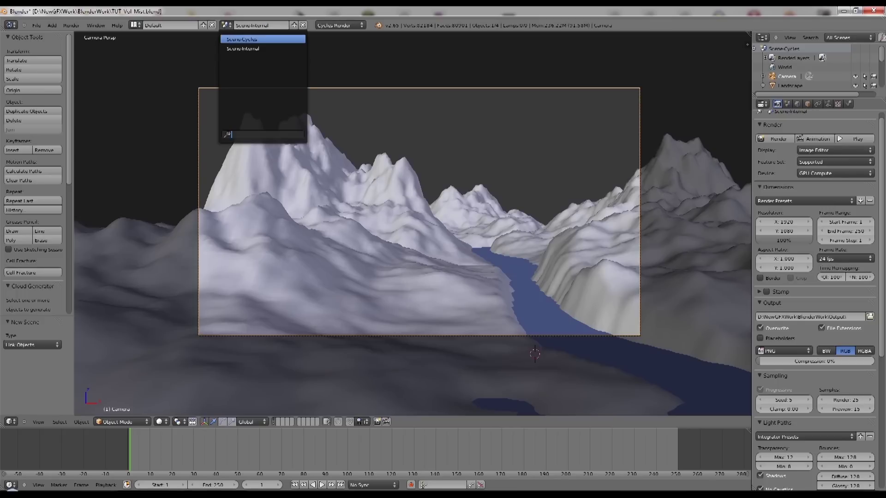
{"action": "left_click", "coordinate": [235, 38]}
{"action": "left_click", "coordinate": [226, 26]}
{"action": "left_click", "coordinate": [234, 45]}
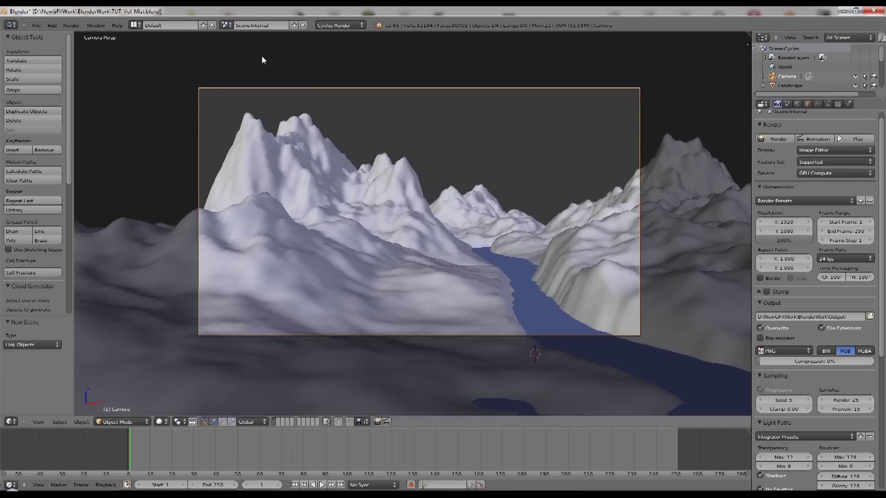
{"action": "left_click", "coordinate": [340, 25]}
{"action": "left_click", "coordinate": [340, 33]}
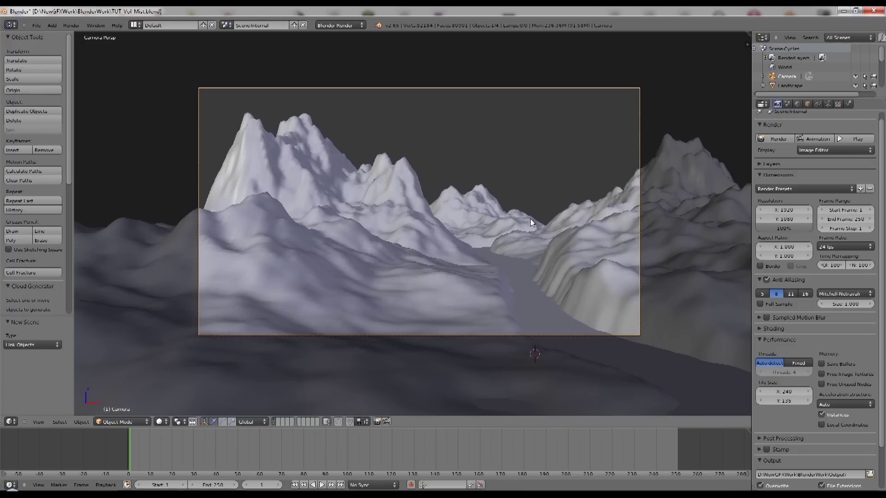
Leave the camera view and add a new spot lamp, Spot.001, to the scene.
{"action": "scroll", "coordinate": [421, 214], "scroll_direction": "down", "scroll_amount": 4}
{"action": "middle_click_drag", "start_coordinate": [422, 214], "coordinate": [371, 261]}
{"action": "scroll", "coordinate": [414, 215], "scroll_direction": "down", "scroll_amount": 4}
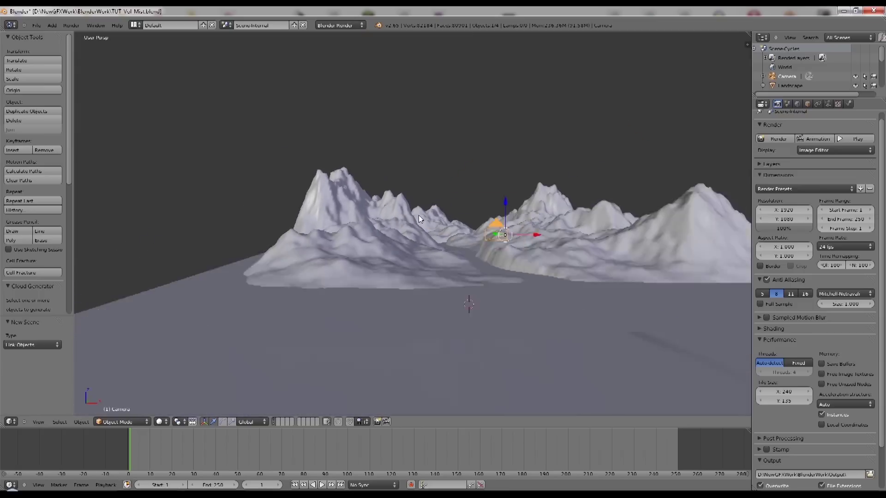
{"action": "scroll", "coordinate": [403, 204], "scroll_direction": "down", "scroll_amount": 4}
{"action": "middle_click_drag", "start_coordinate": [320, 213], "coordinate": [272, 197]}
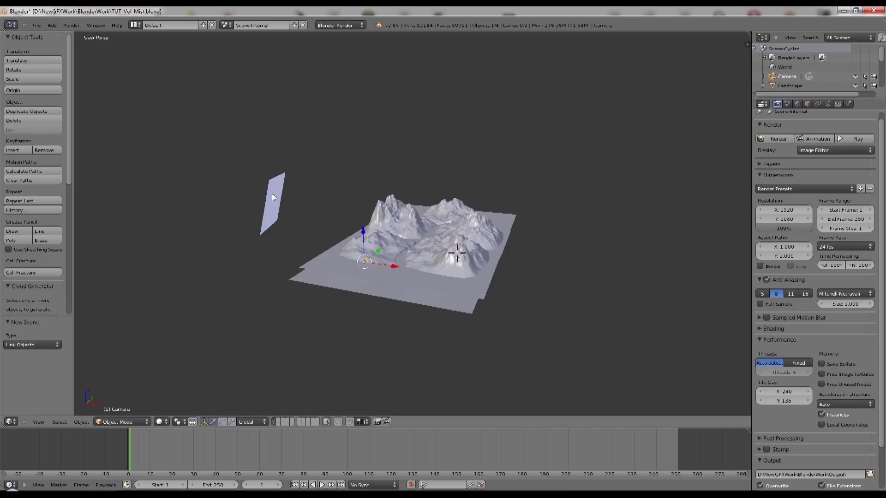
{"action": "scroll", "coordinate": [393, 203], "scroll_direction": "up", "scroll_amount": 2}
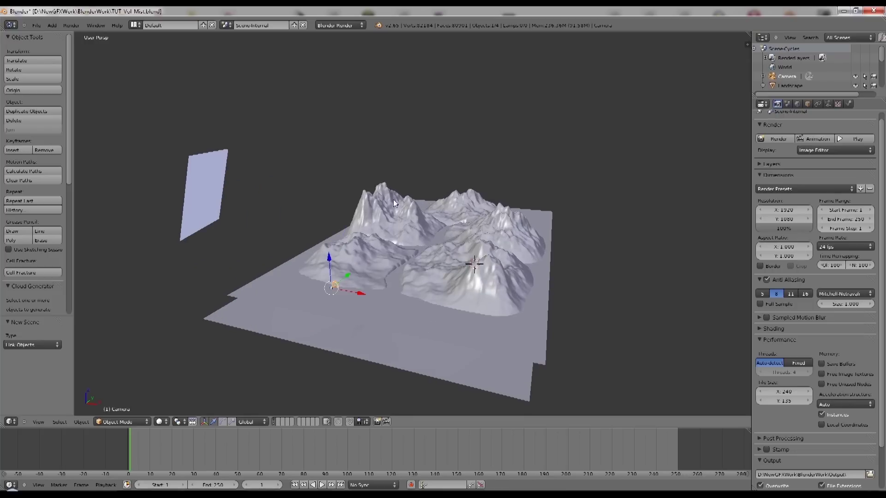
{"action": "middle_click_drag", "start_coordinate": [383, 203], "coordinate": [425, 213]}
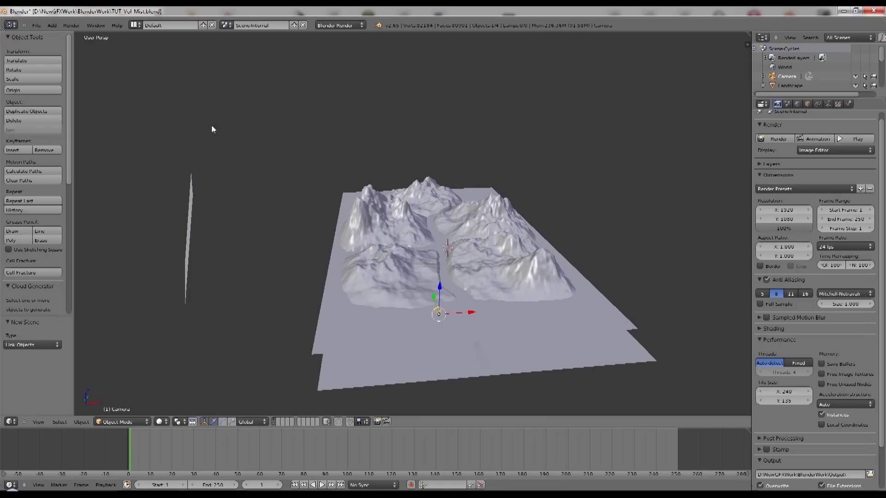
{"action": "left_click", "coordinate": [52, 25]}
{"action": "mouse_move", "coordinate": [83, 135]}
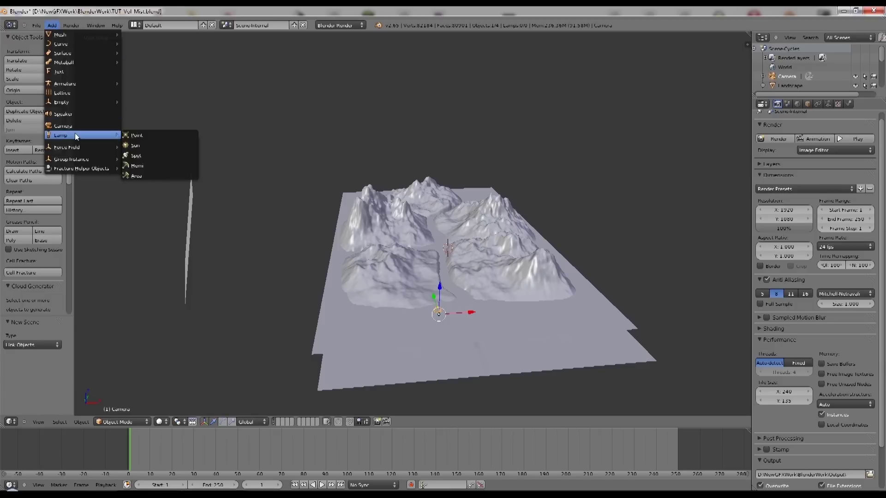
{"action": "left_click", "coordinate": [148, 152]}
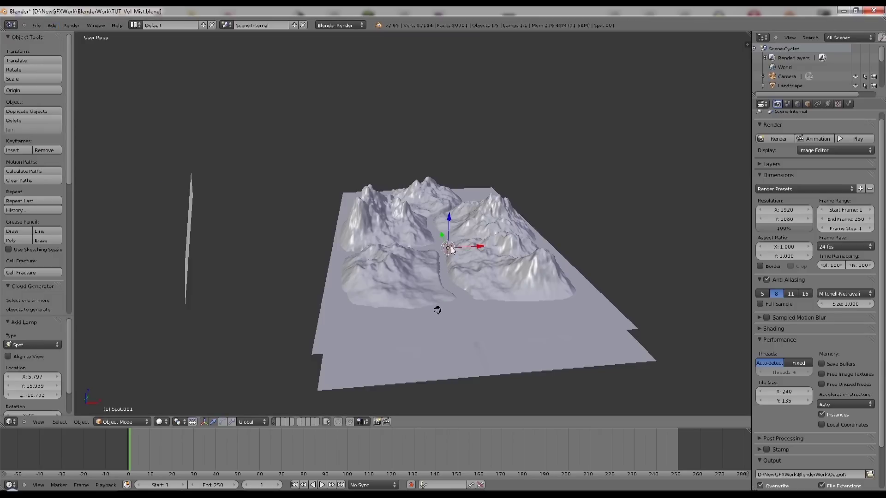
Move the spot lamp left along X and then along Y toward the camera.
{"action": "key", "text": "g"}
{"action": "key", "text": "x"}
{"action": "left_click", "coordinate": [274, 240]}
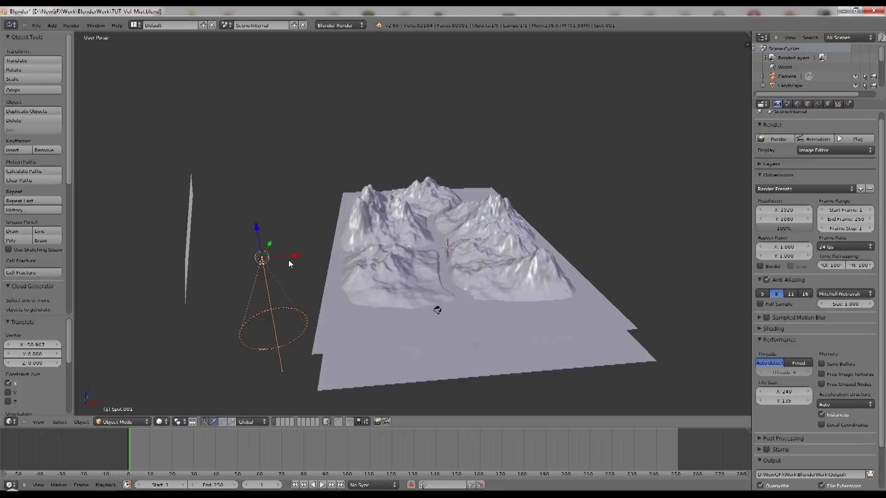
{"action": "middle_click_drag", "start_coordinate": [289, 264], "coordinate": [206, 292]}
{"action": "key", "text": "g"}
{"action": "key", "text": "x"}
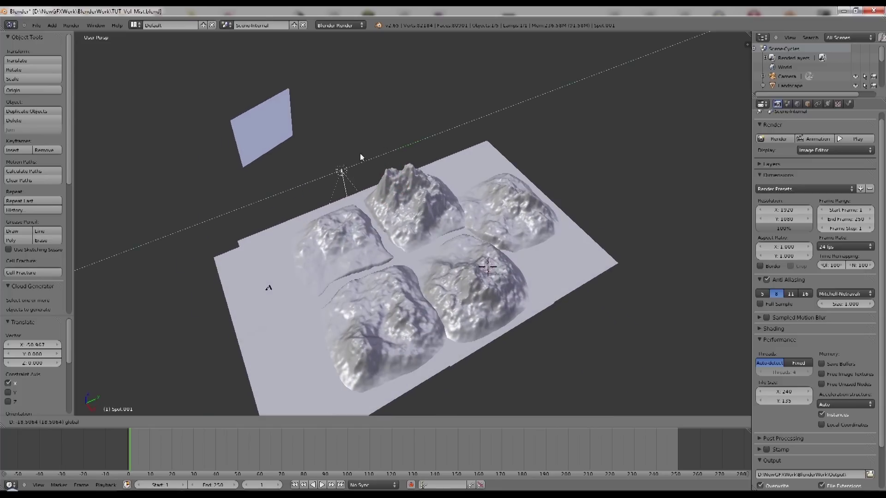
{"action": "key", "text": "y"}
{"action": "left_click", "coordinate": [311, 172]}
Raise the lamp along Z to the camera's height and set its Y position beside the camera.
{"action": "key", "text": "g"}
{"action": "key", "text": "z"}
{"action": "left_click", "coordinate": [271, 118]}
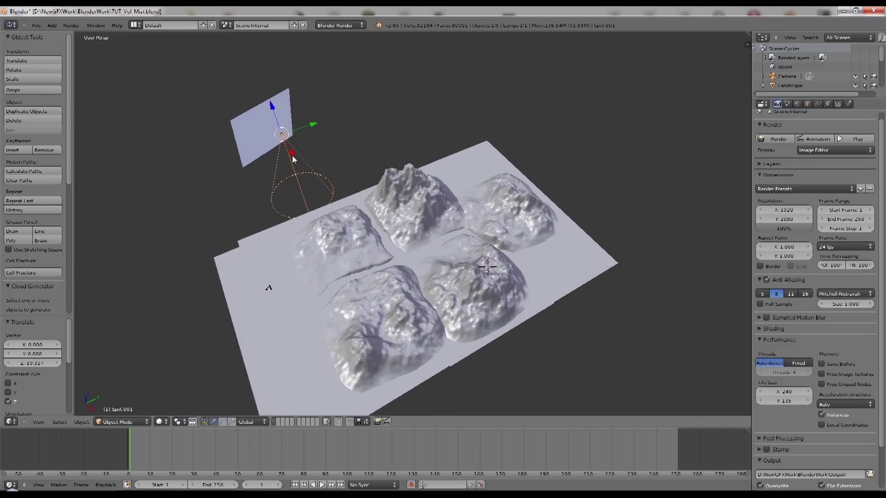
{"action": "key", "text": "g"}
{"action": "key", "text": "y"}
{"action": "left_click", "coordinate": [310, 125]}
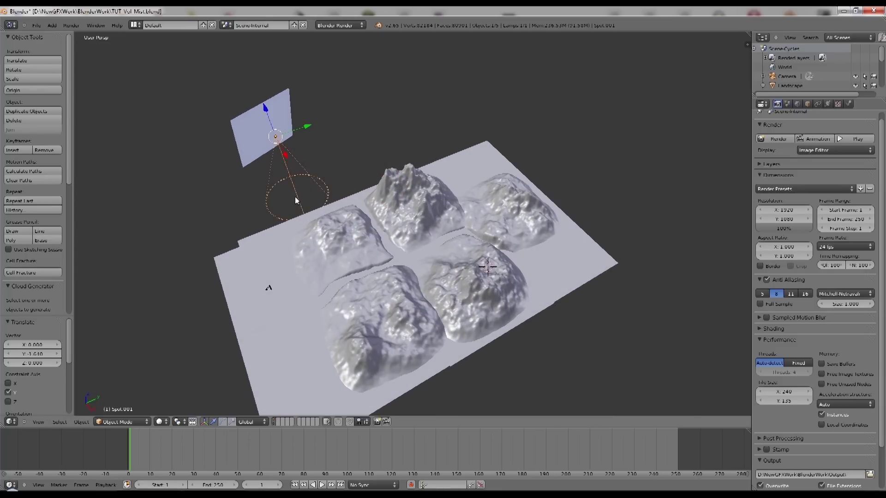
{"action": "middle_click_drag", "start_coordinate": [310, 126], "coordinate": [382, 166]}
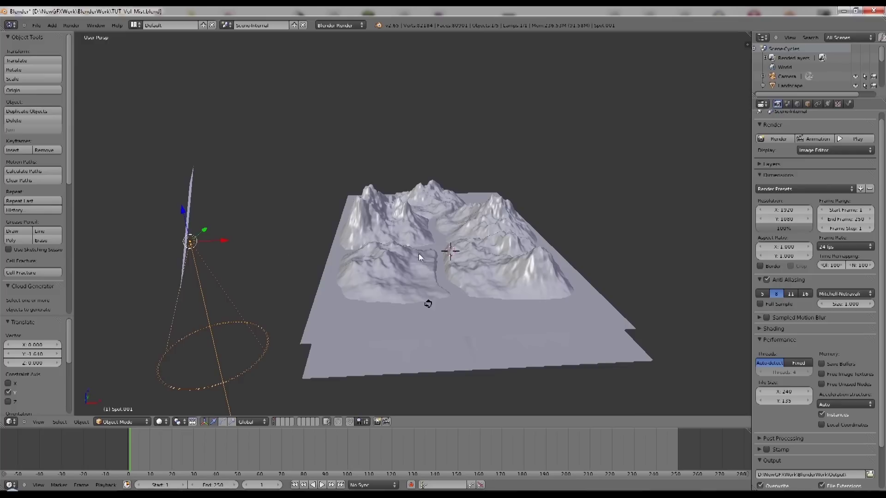
Rotate the spot lamp about -78.753° toward the mountains, then nudge it up and 1.668 along Y.
{"action": "key", "text": "r"}
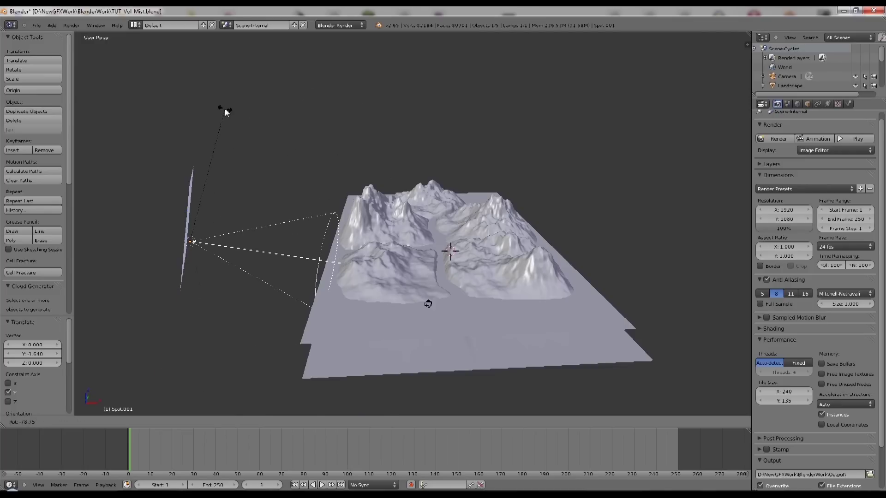
{"action": "left_click", "coordinate": [225, 108]}
{"action": "middle_click_drag", "start_coordinate": [283, 275], "coordinate": [223, 274]}
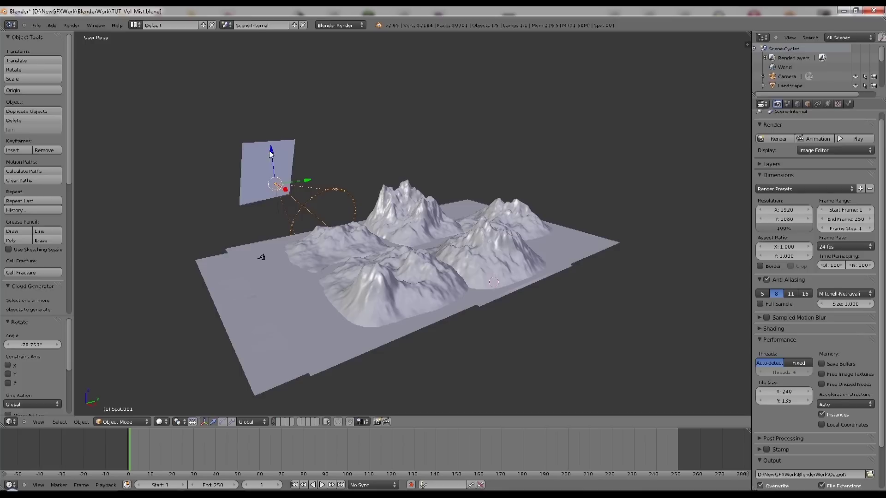
{"action": "left_click_drag", "start_coordinate": [271, 154], "coordinate": [270, 138]}
{"action": "left_click_drag", "start_coordinate": [302, 164], "coordinate": [293, 162]}
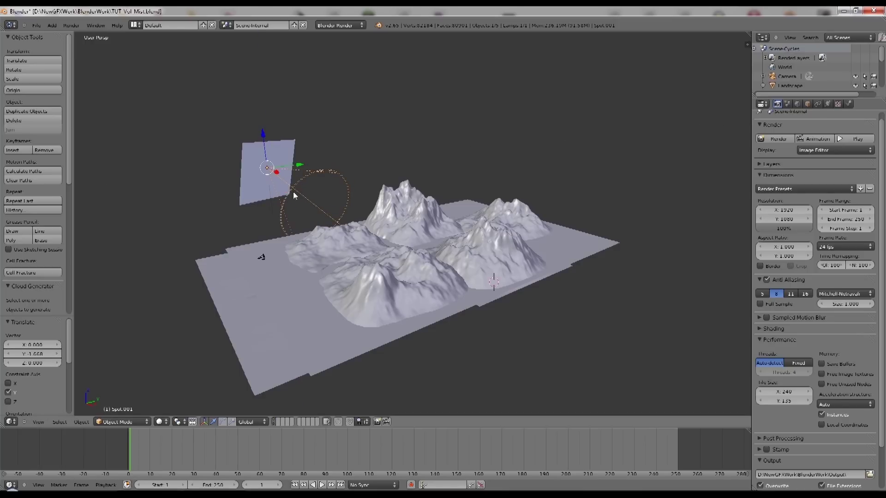
{"action": "middle_click_drag", "start_coordinate": [294, 195], "coordinate": [385, 208]}
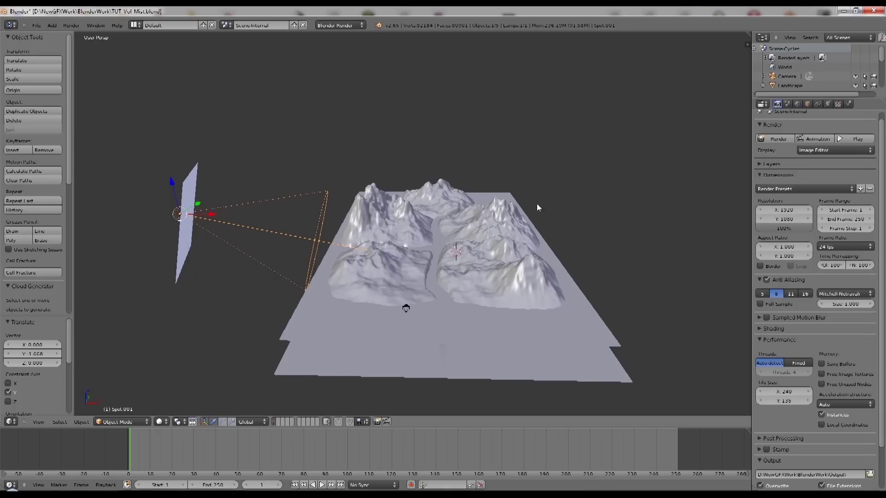
Move the spot lamp along X, rotate it about Z across the landscape, and lower it slightly.
{"action": "left_click", "coordinate": [828, 104]}
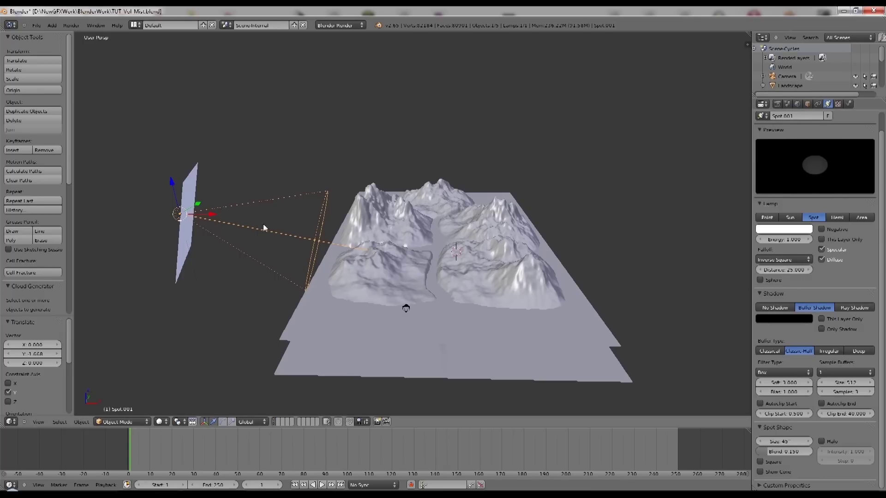
{"action": "key", "text": "x"}
{"action": "left_click", "coordinate": [223, 212]}
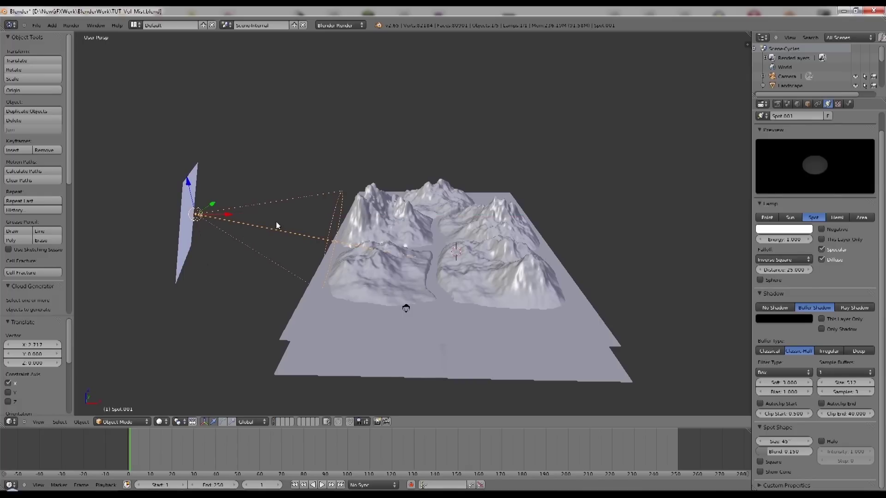
{"action": "middle_click_drag", "start_coordinate": [269, 253], "coordinate": [362, 313]}
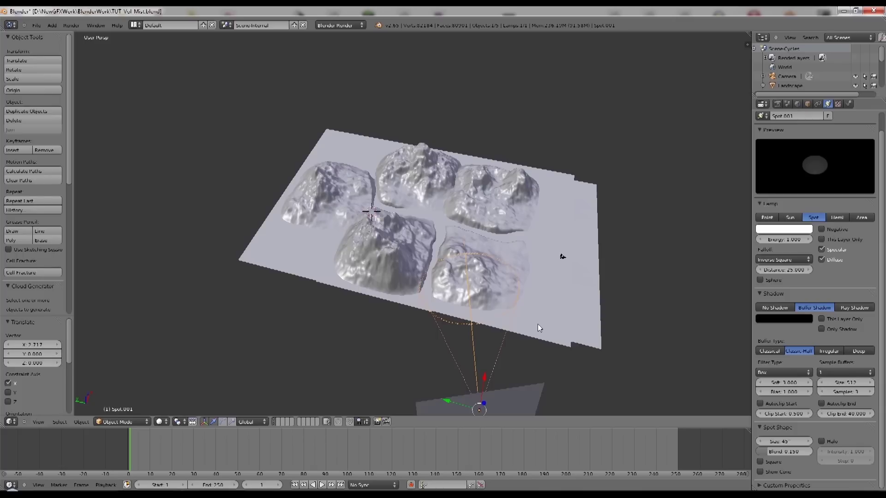
{"action": "key", "text": "r"}
{"action": "key", "text": "z"}
{"action": "left_click", "coordinate": [527, 315]}
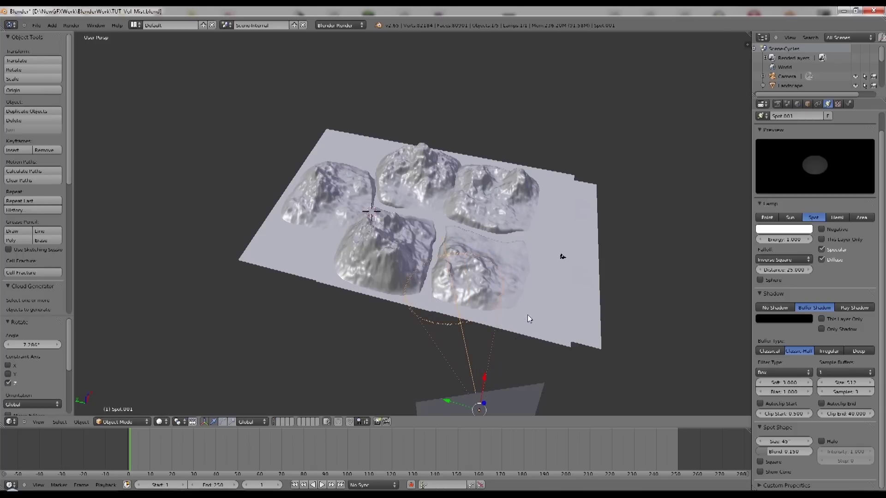
{"action": "middle_click_drag", "start_coordinate": [530, 340], "coordinate": [425, 294]}
{"action": "left_click_drag", "start_coordinate": [197, 150], "coordinate": [196, 156]}
{"action": "middle_click_drag", "start_coordinate": [487, 289], "coordinate": [480, 316]}
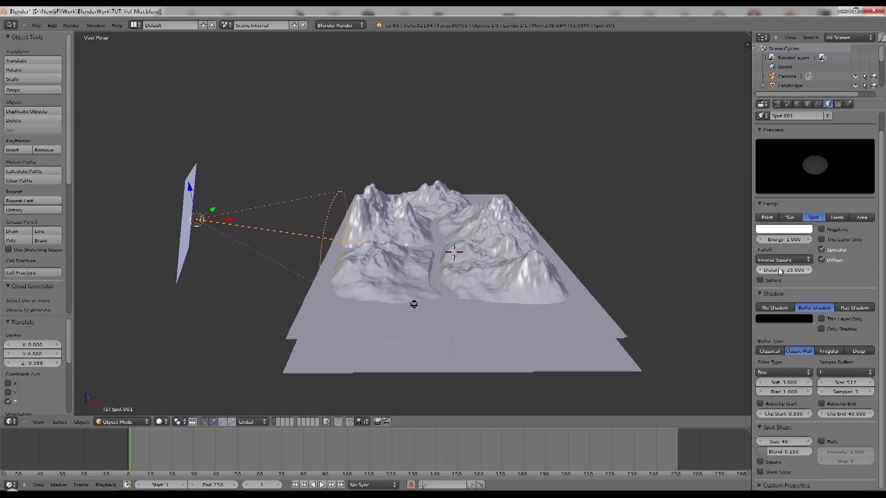
Raise lamp distance to 116.212 and shadow clip end to 102.830, then select the camera.
{"action": "left_click_drag", "start_coordinate": [774, 268], "coordinate": [879, 266]}
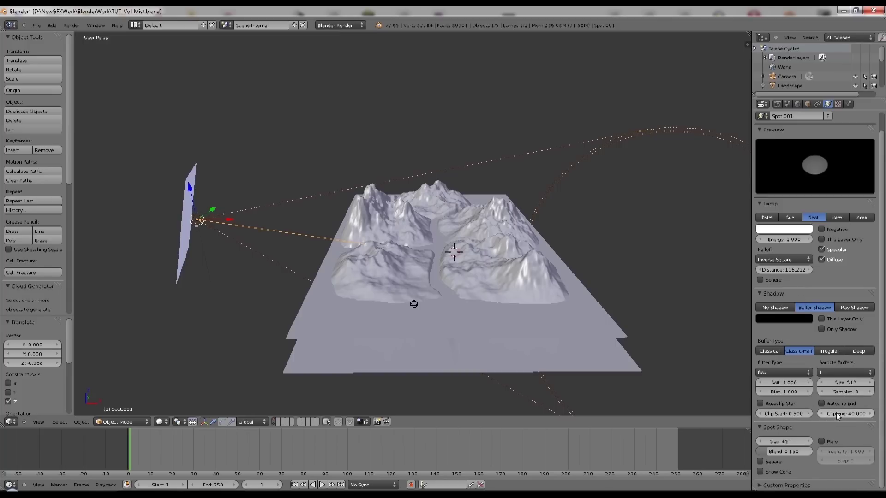
{"action": "left_click_drag", "start_coordinate": [837, 414], "coordinate": [870, 420]}
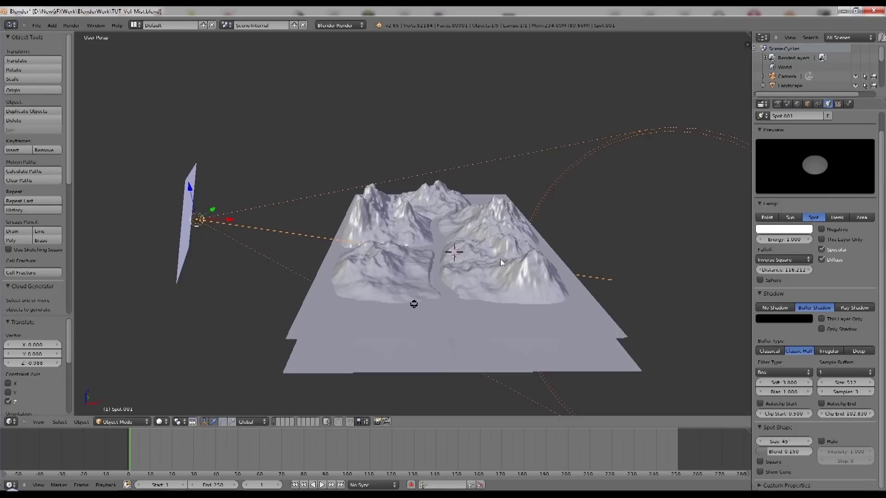
{"action": "right_click", "coordinate": [417, 305]}
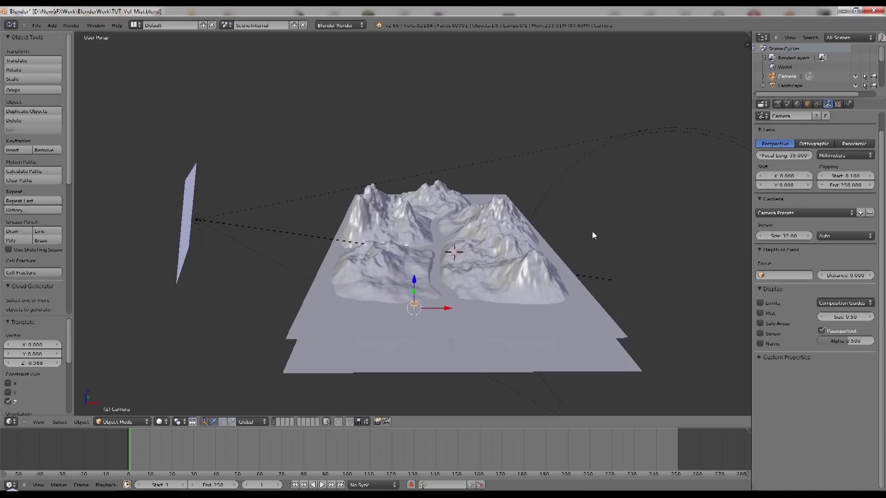
Reselect the spot lamp, view the mountains through the camera, and enable Halo on the lamp.
{"action": "right_click", "coordinate": [196, 221]}
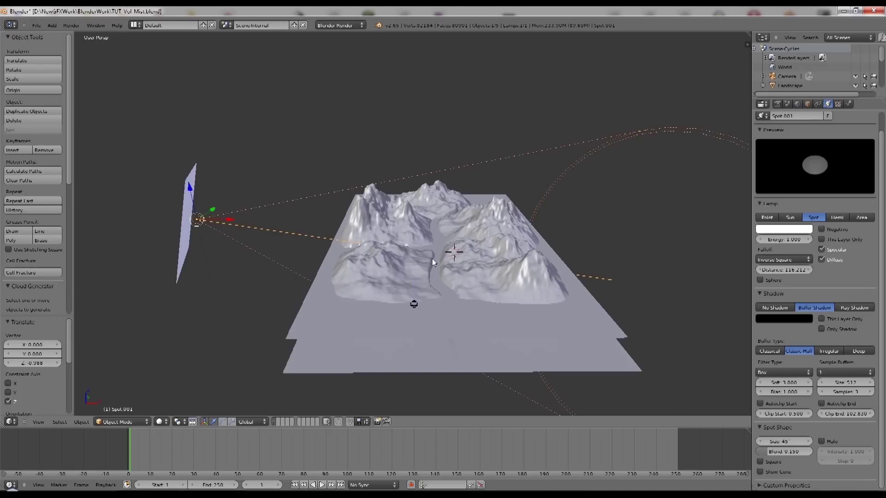
{"action": "key", "text": "KP_0"}
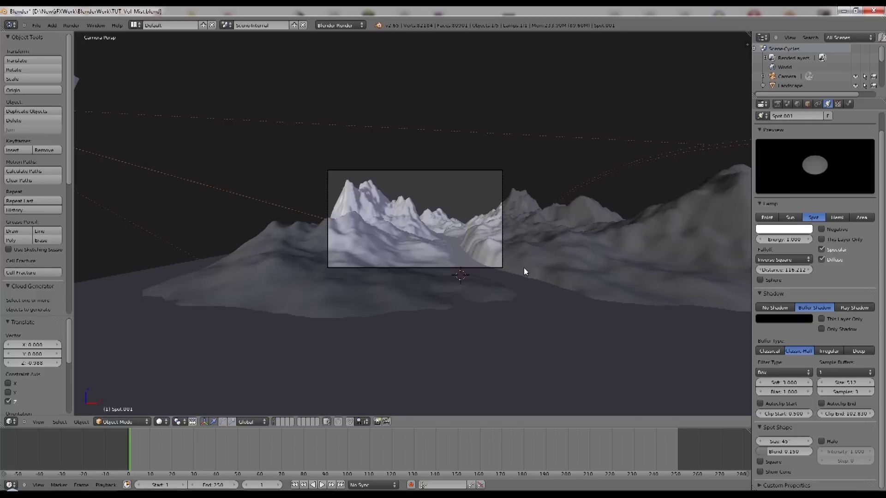
{"action": "scroll", "coordinate": [521, 274], "scroll_direction": "up", "scroll_amount": 4}
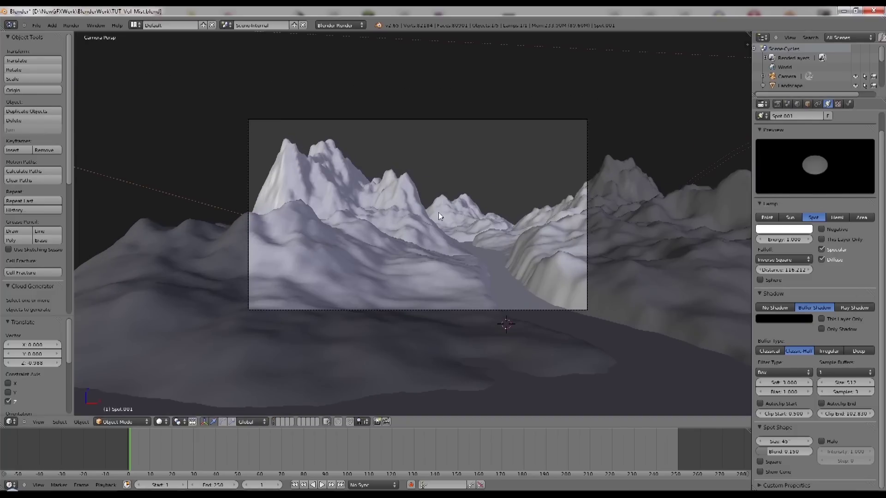
{"action": "left_click", "coordinate": [822, 441]}
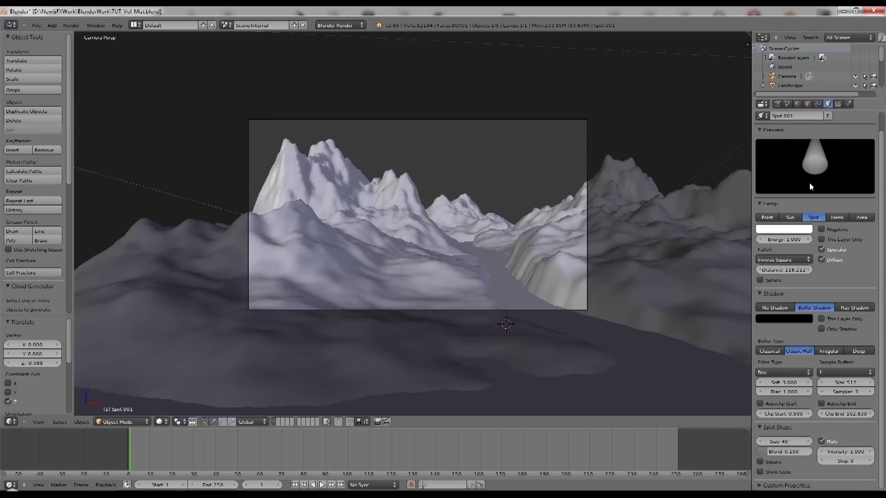
Set the lamp's shadow to 9 sample buffers, buffer size 2048 and 9 samples.
{"action": "left_click", "coordinate": [837, 371]}
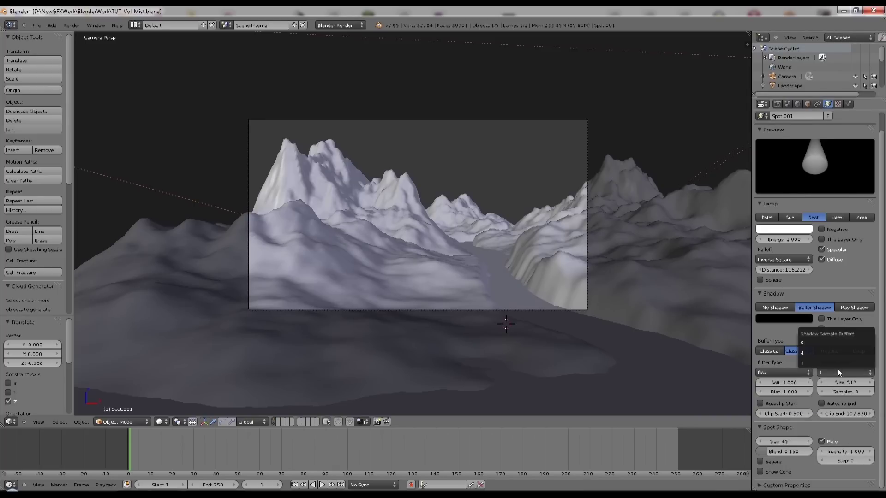
{"action": "left_click", "coordinate": [835, 343]}
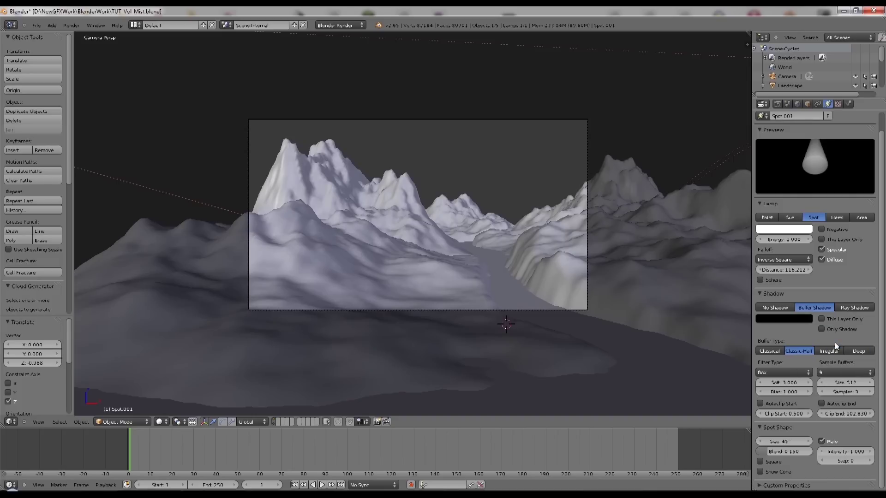
{"action": "left_click", "coordinate": [841, 383]}
{"action": "type", "text": "2"}
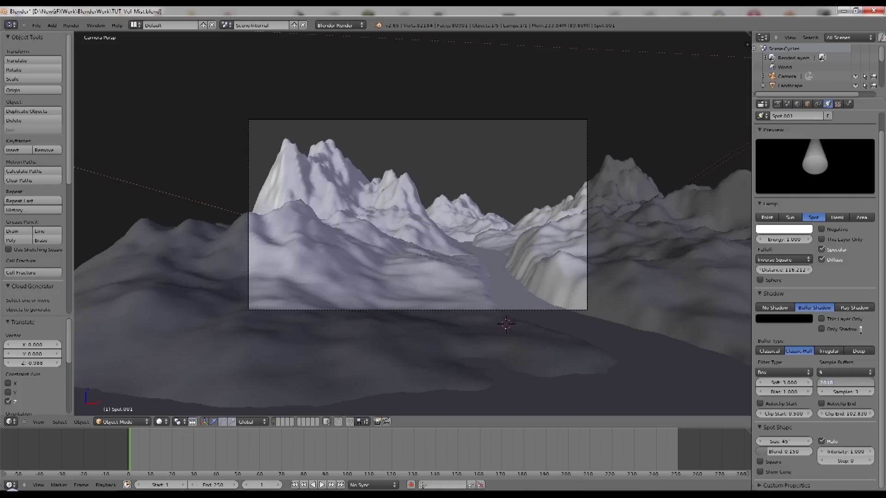
{"action": "type", "text": "048"}
{"action": "key", "text": "Return"}
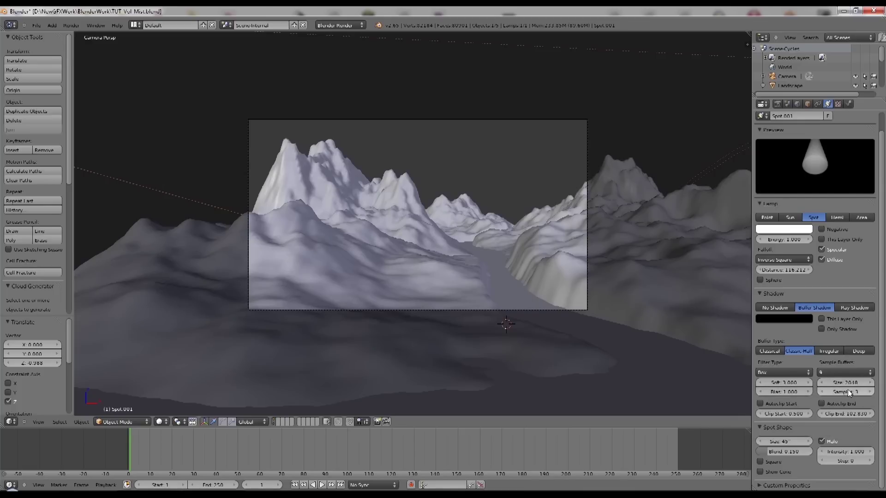
{"action": "left_click", "coordinate": [870, 392]}
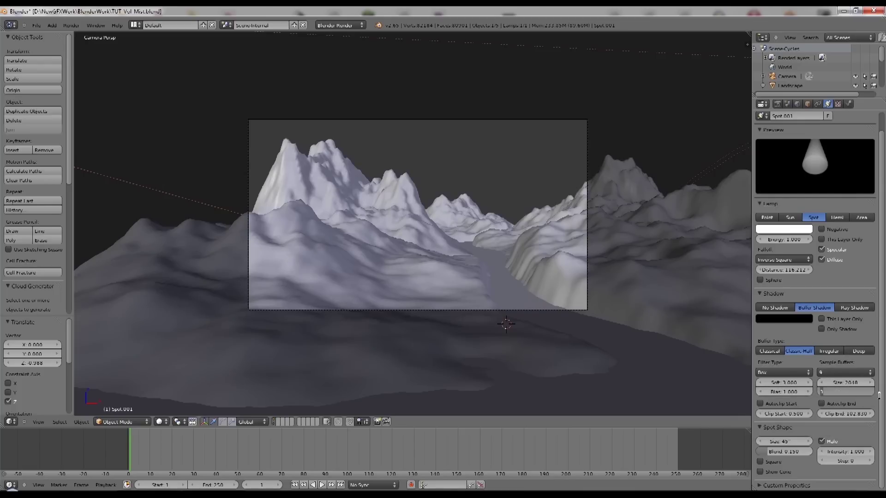
{"action": "type", "text": "9"}
{"action": "key", "text": "Return"}
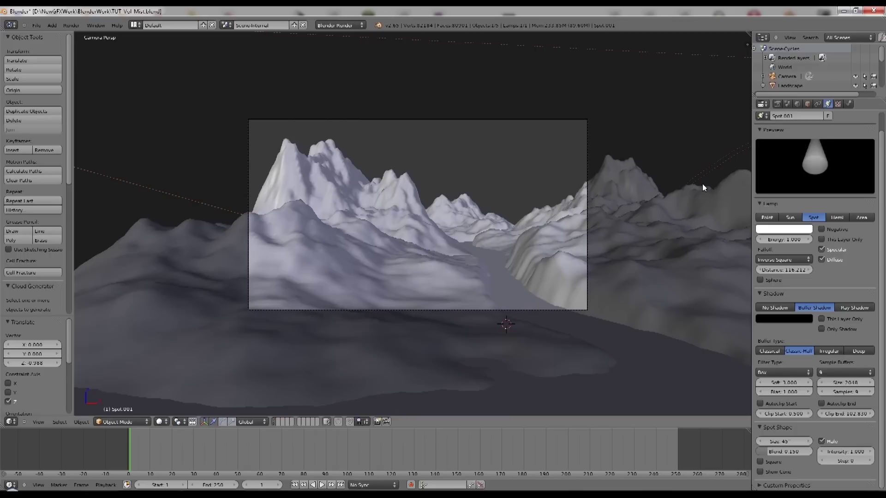
Raise the spot lamp's halo Step to 2.
{"action": "scroll", "coordinate": [696, 186], "scroll_direction": "up", "scroll_amount": 2}
{"action": "scroll", "coordinate": [695, 187], "scroll_direction": "up", "scroll_amount": 1}
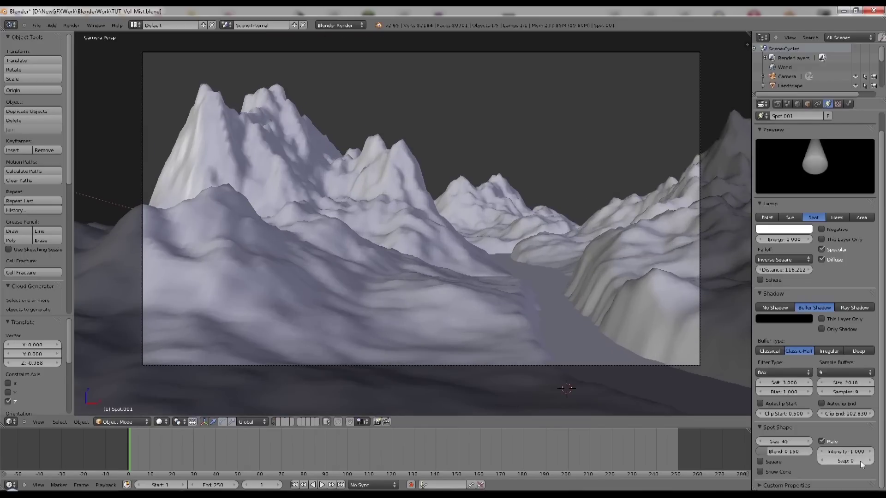
{"action": "left_click", "coordinate": [870, 461]}
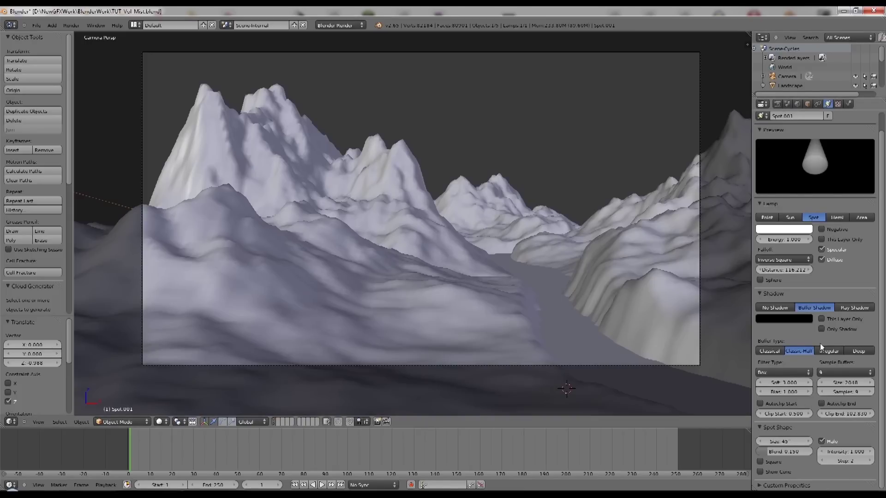
In the Render settings' Performance panel, set tile size X and Y to 256.
{"action": "left_click", "coordinate": [777, 104]}
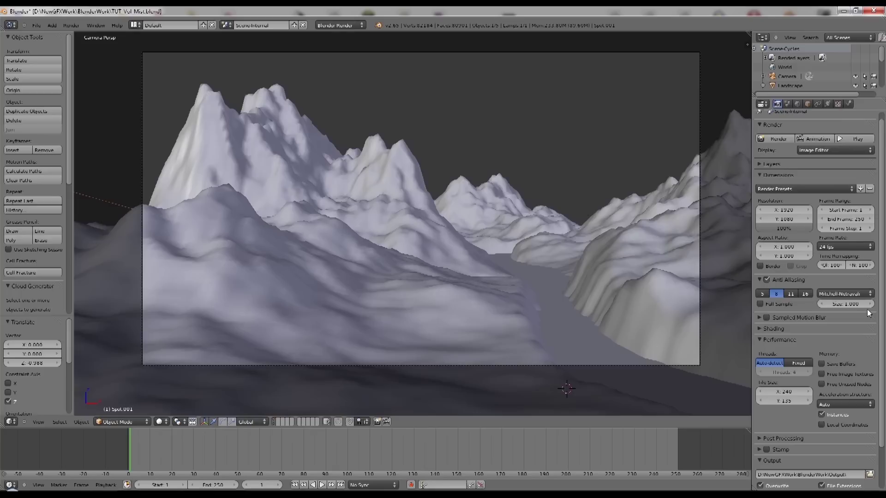
{"action": "scroll", "coordinate": [808, 327], "scroll_direction": "down", "scroll_amount": 3}
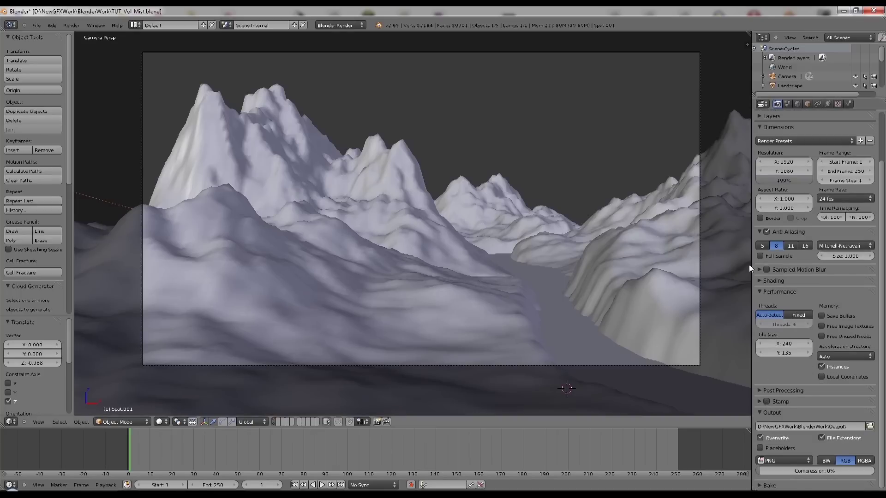
{"action": "left_click", "coordinate": [760, 281]}
{"action": "left_click", "coordinate": [761, 281]}
{"action": "left_click", "coordinate": [760, 271]}
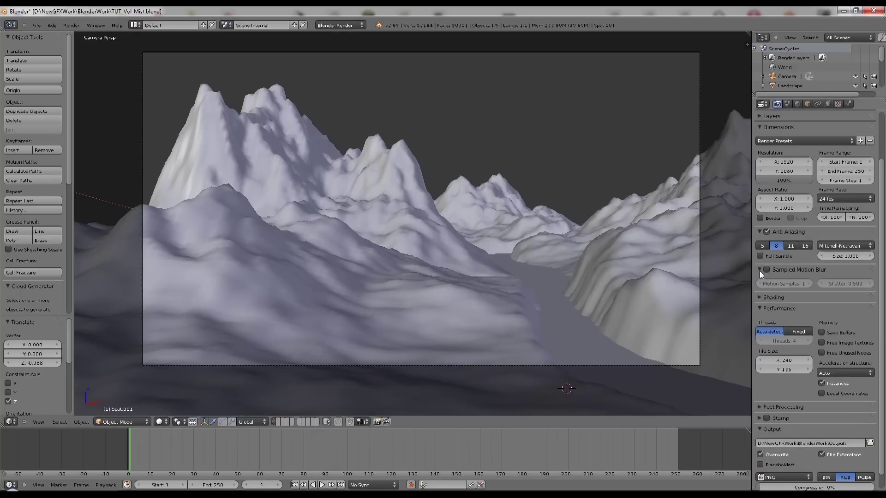
{"action": "left_click", "coordinate": [760, 270]}
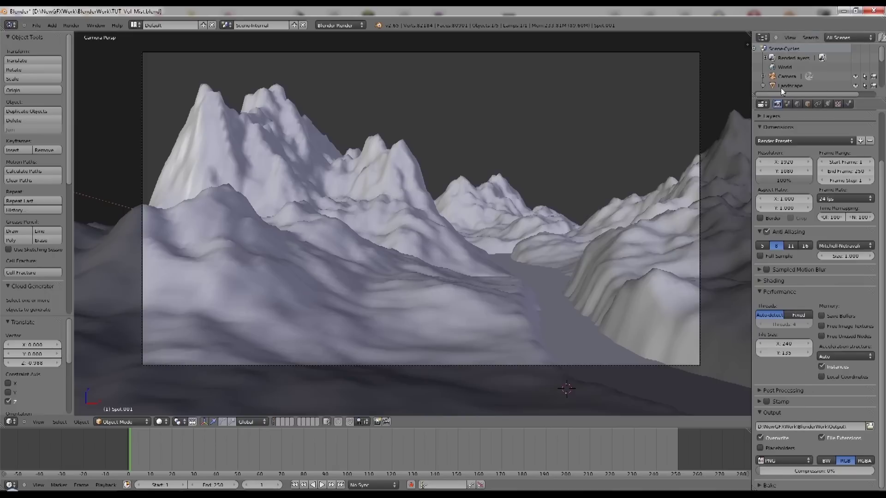
{"action": "left_click", "coordinate": [783, 344]}
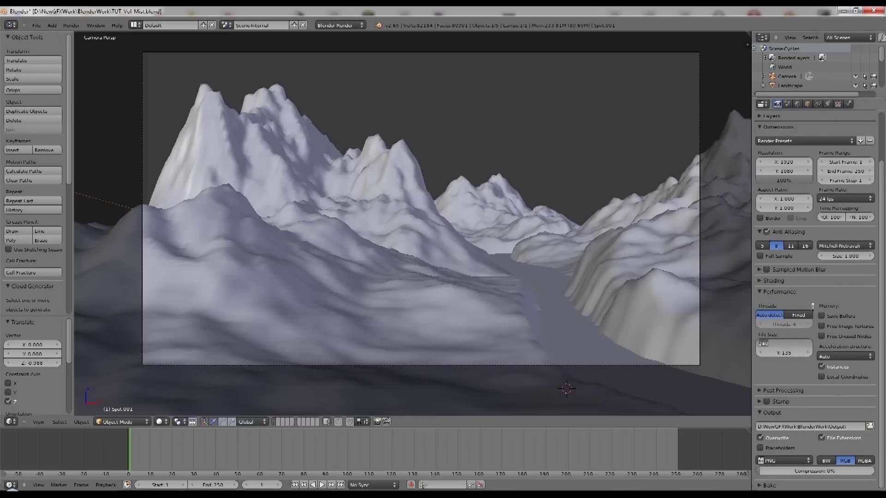
{"action": "type", "text": "256"}
{"action": "key", "text": "Tab"}
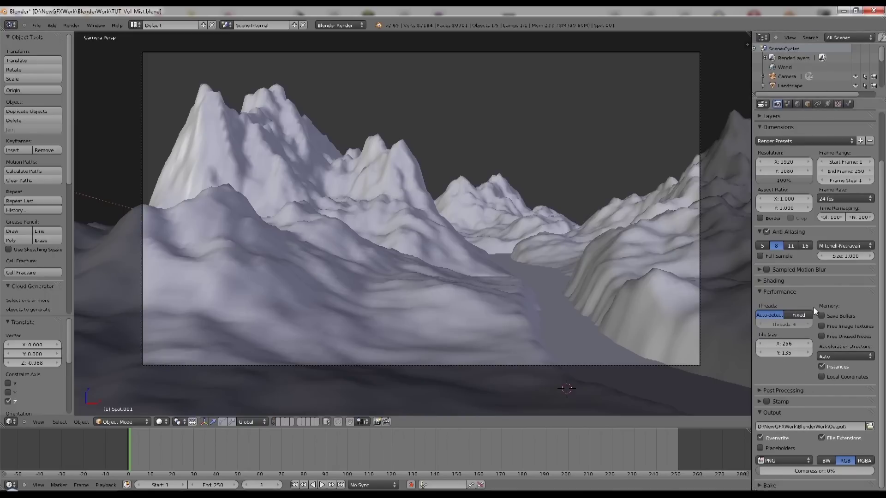
{"action": "type", "text": "256"}
{"action": "key", "text": "Return"}
Return to the lamp settings, render the halo mist image with F12, and choose Save As Image.
{"action": "left_click", "coordinate": [827, 104]}
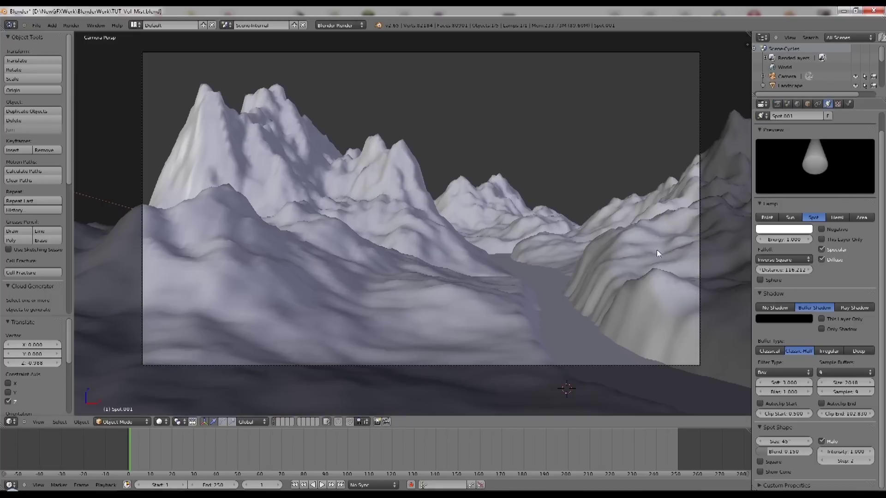
{"action": "key", "text": "F12"}
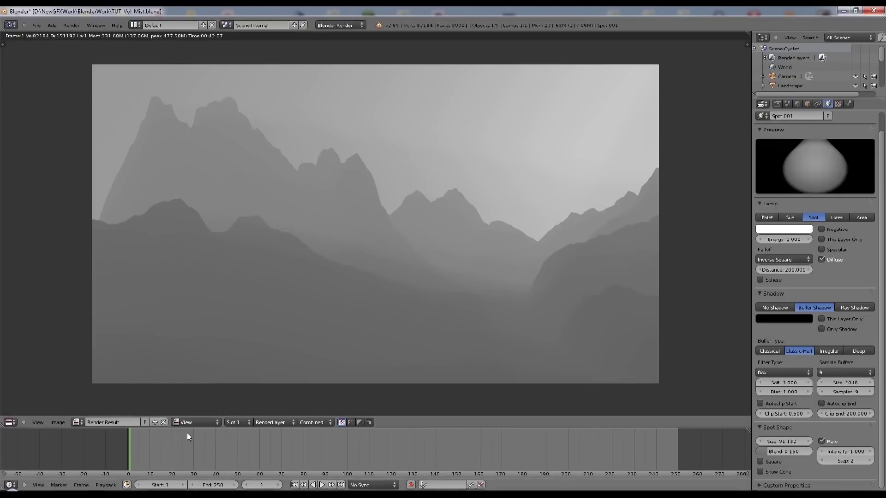
{"action": "left_click", "coordinate": [59, 422]}
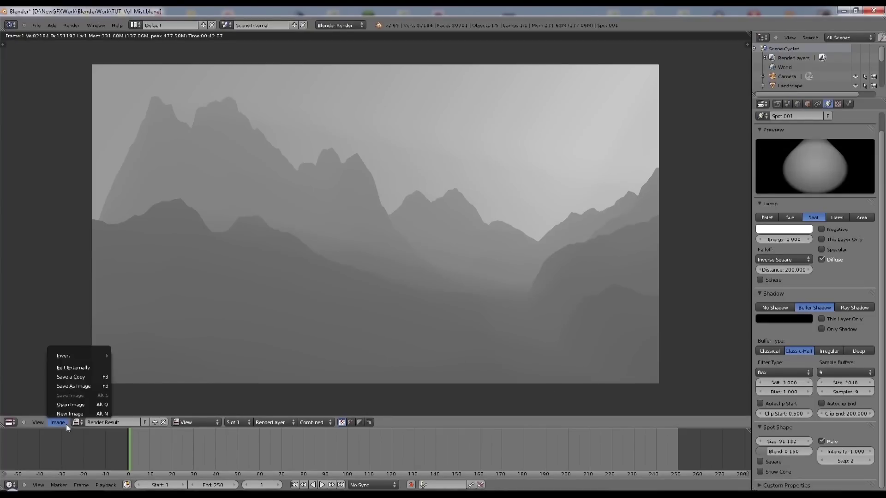
{"action": "left_click", "coordinate": [71, 387]}
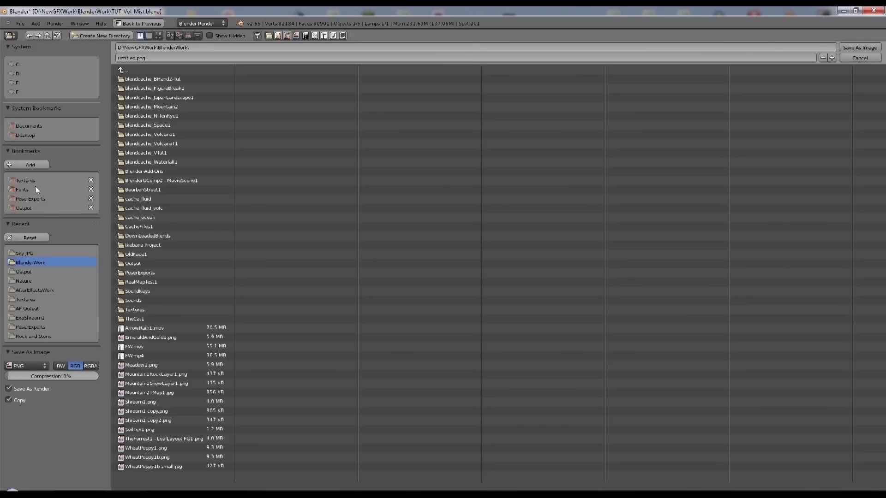
Save the mist render as TUTVol1.png in the Output folder.
{"action": "left_click", "coordinate": [137, 263]}
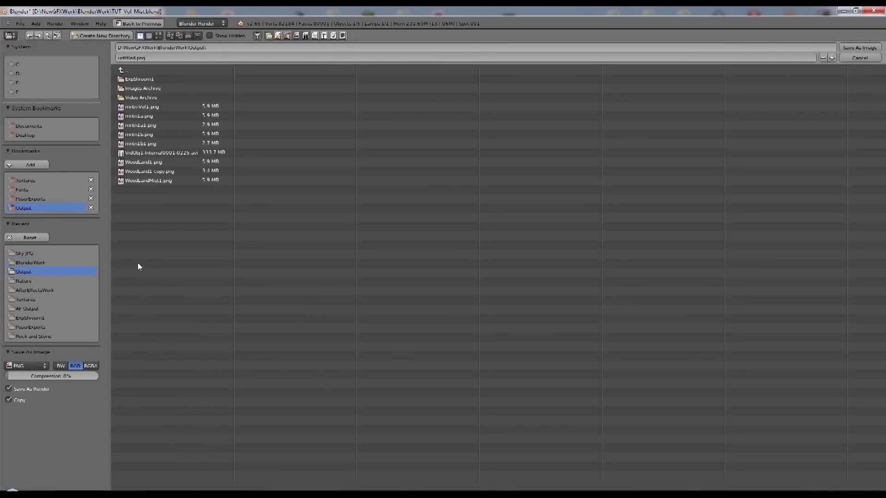
{"action": "left_click", "coordinate": [177, 57]}
{"action": "key", "text": "shift+Left"}
{"action": "key", "text": "shift+Left"}
{"action": "key", "text": "shift+Left"}
{"action": "key", "text": "shift+Left"}
{"action": "key", "text": "shift+Left"}
{"action": "type", "text": "TUTVol1"}
{"action": "key", "text": "Return"}
Save the mist image, then switch to the Scene-Cycles scene and render it with F12.
{"action": "left_click", "coordinate": [862, 46]}
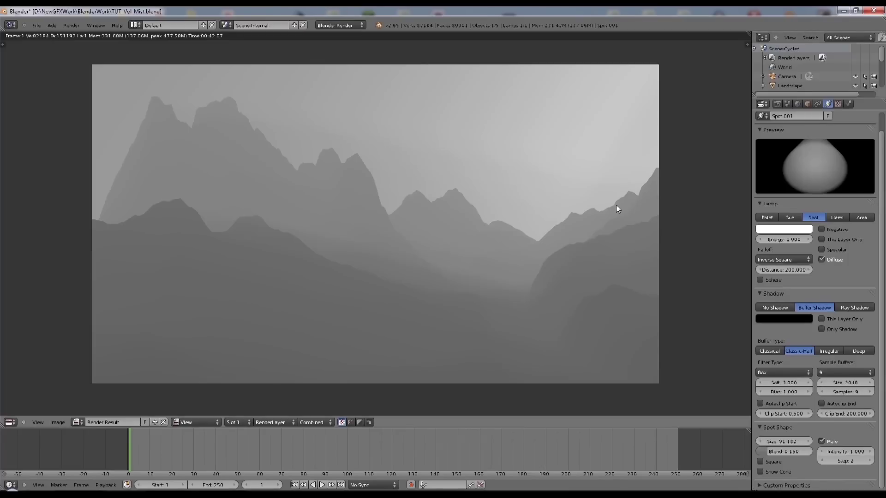
{"action": "left_click", "coordinate": [228, 25]}
{"action": "left_click", "coordinate": [231, 38]}
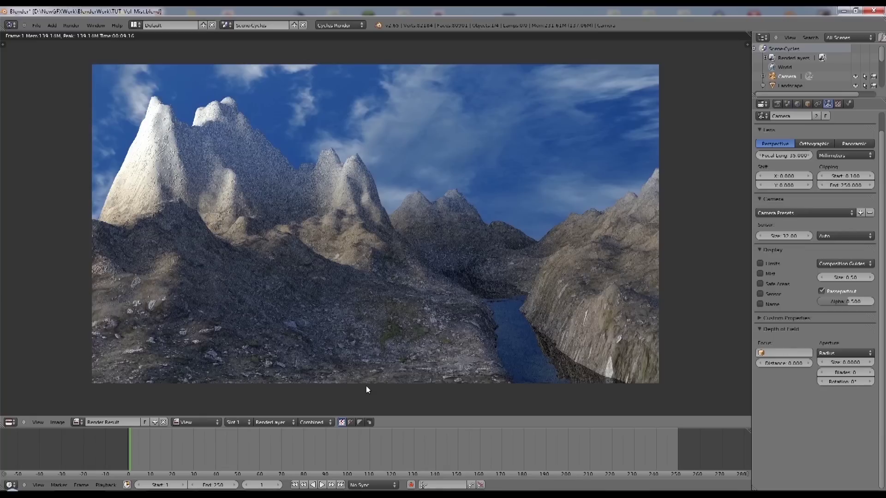
{"action": "key", "text": "F12"}
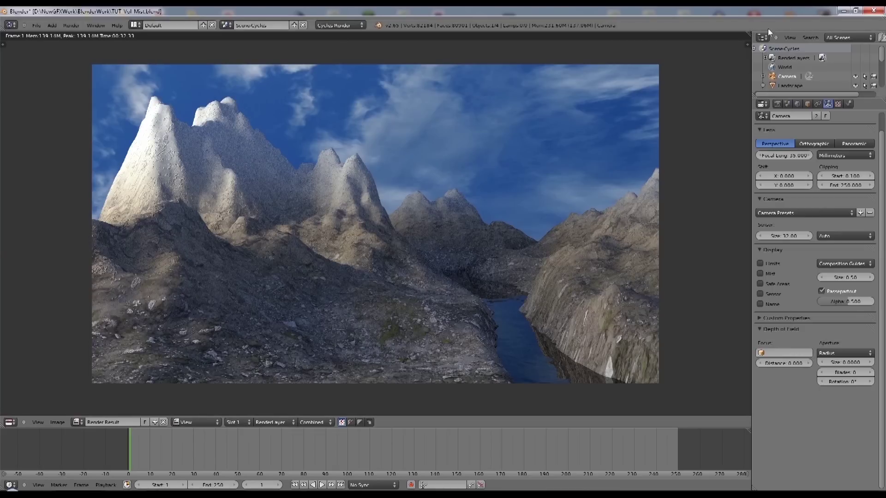
Split the image area and make the top a Compositing node editor with Use Nodes and Backdrop.
{"action": "left_click_drag", "start_coordinate": [747, 35], "coordinate": [120, 250]}
{"action": "left_click", "coordinate": [9, 249]}
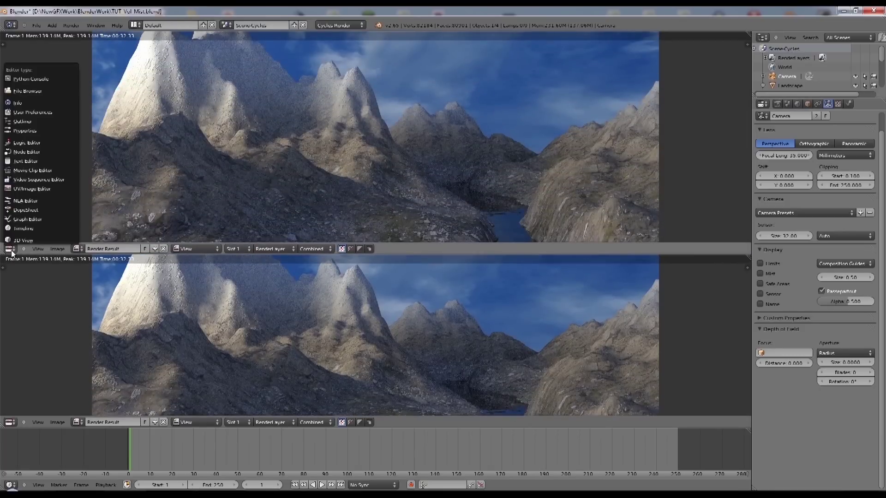
{"action": "left_click", "coordinate": [29, 152]}
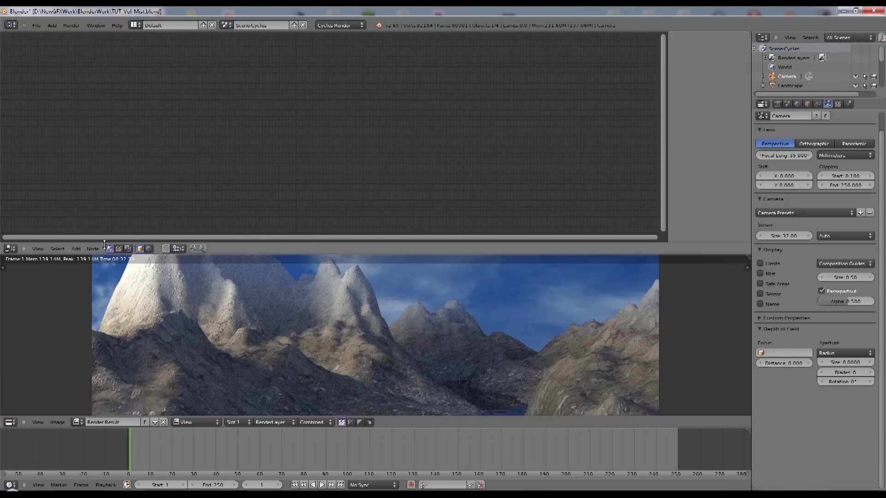
{"action": "left_click", "coordinate": [128, 249]}
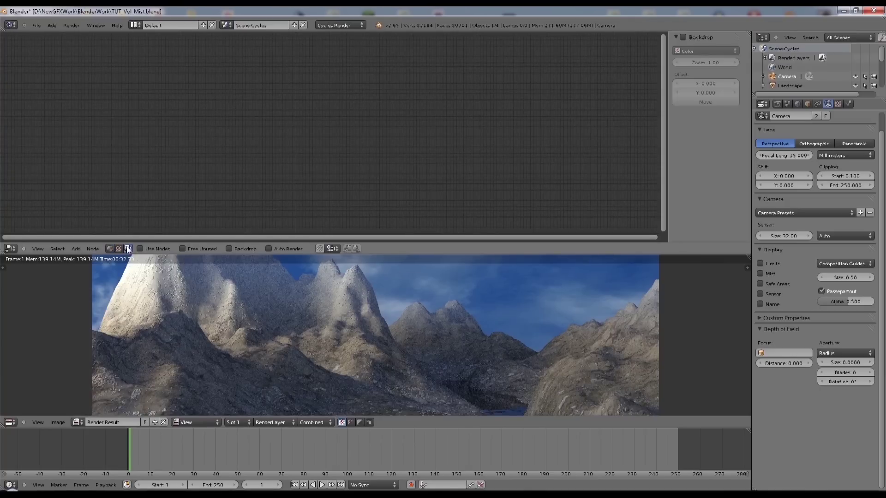
{"action": "left_click", "coordinate": [140, 249]}
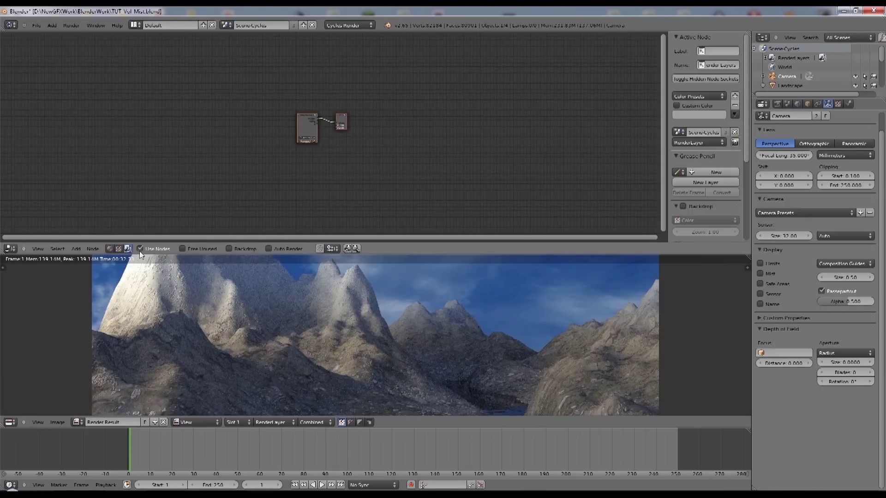
{"action": "left_click", "coordinate": [229, 248]}
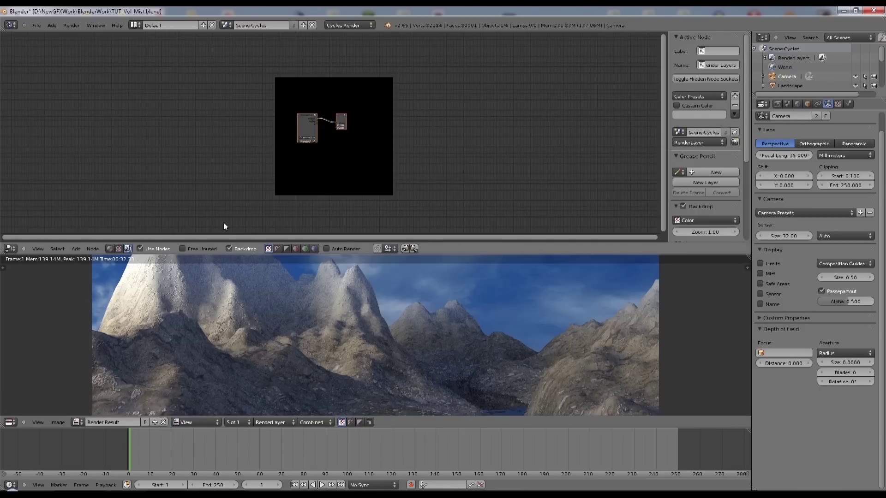
{"action": "scroll", "coordinate": [206, 193], "scroll_direction": "up", "scroll_amount": 3}
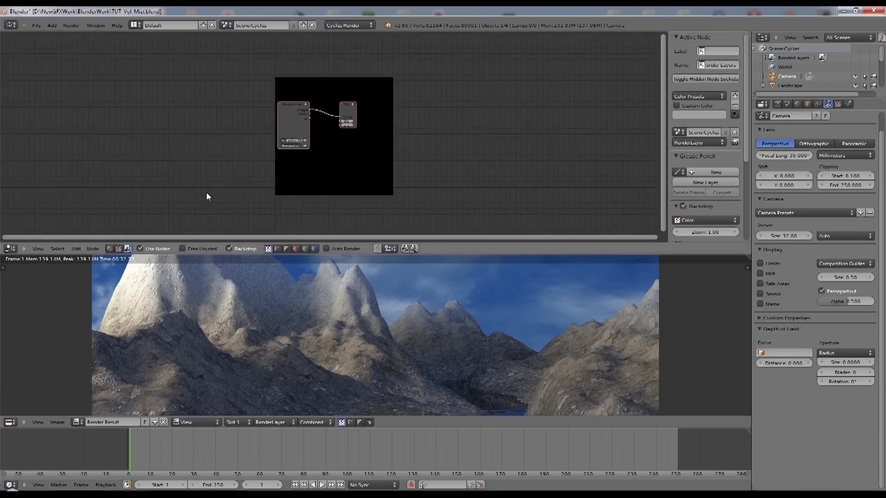
Add a Viewer output node beside Composite and move the Composite node up and right.
{"action": "left_click", "coordinate": [76, 249]}
{"action": "mouse_move", "coordinate": [85, 221]}
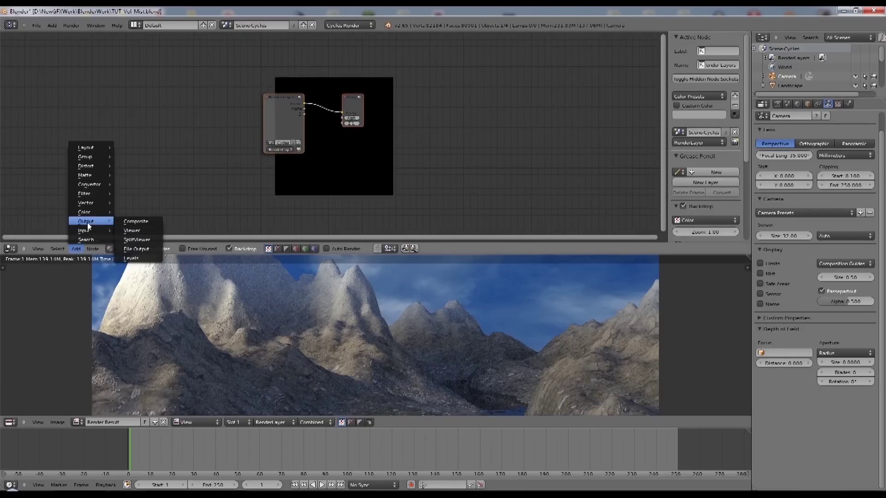
{"action": "left_click", "coordinate": [130, 228]}
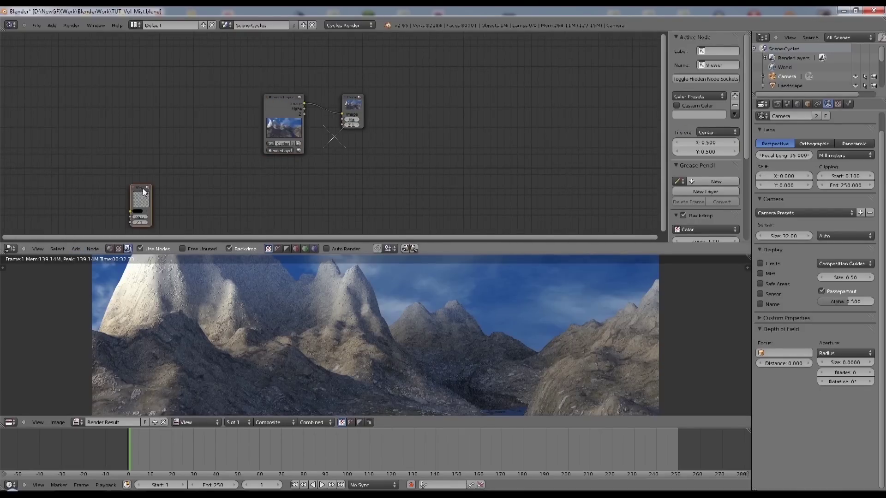
{"action": "left_click", "coordinate": [444, 126]}
{"action": "left_click_drag", "start_coordinate": [353, 125], "coordinate": [426, 107]}
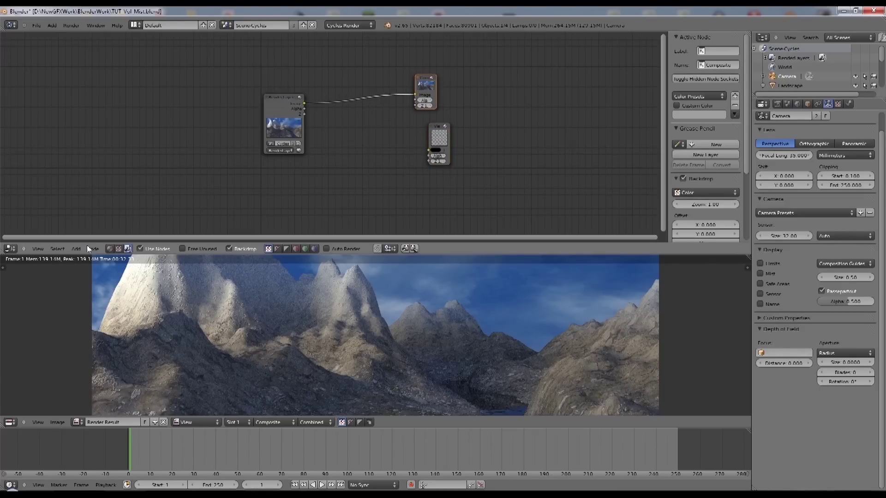
{"action": "left_click", "coordinate": [75, 249]}
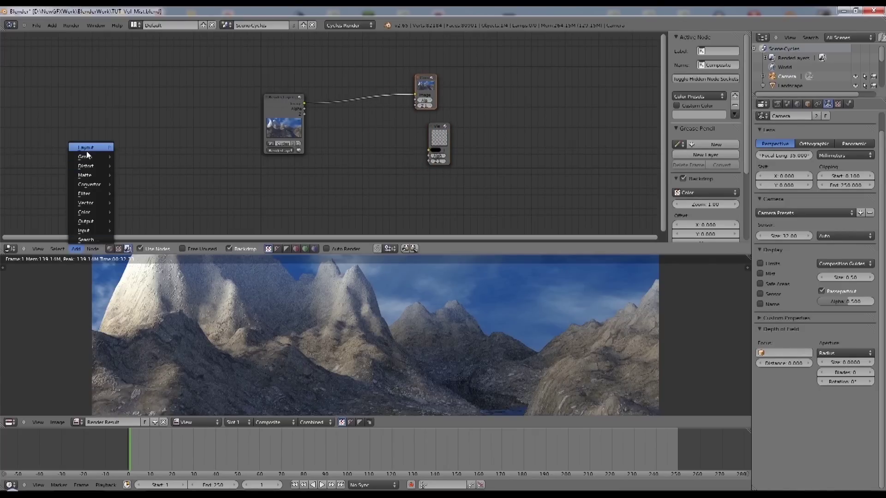
Drop a Reroute on the Render Layers link, wire it to the Viewer, and shift Render Layers left.
{"action": "mouse_move", "coordinate": [90, 148]}
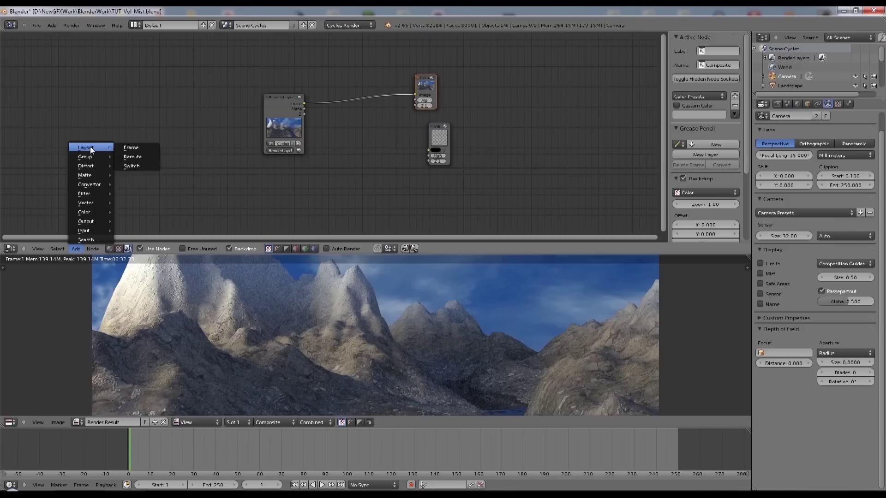
{"action": "left_click", "coordinate": [141, 156]}
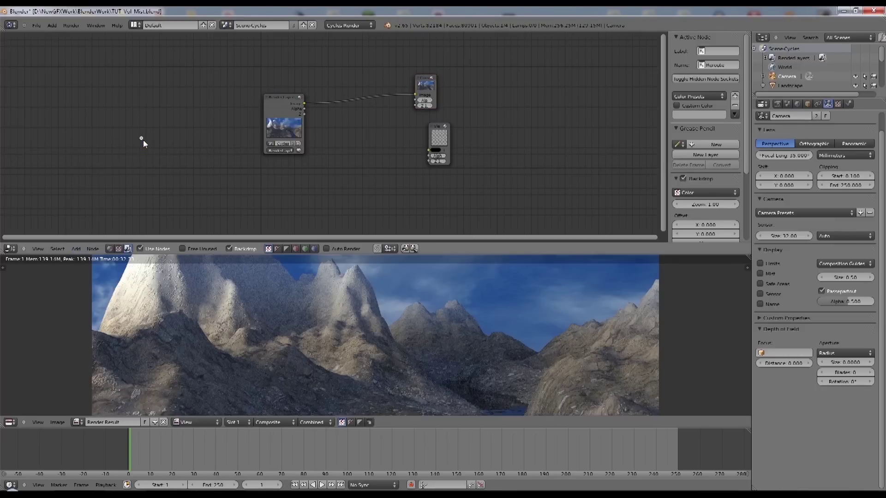
{"action": "left_click_drag", "start_coordinate": [143, 139], "coordinate": [381, 104]}
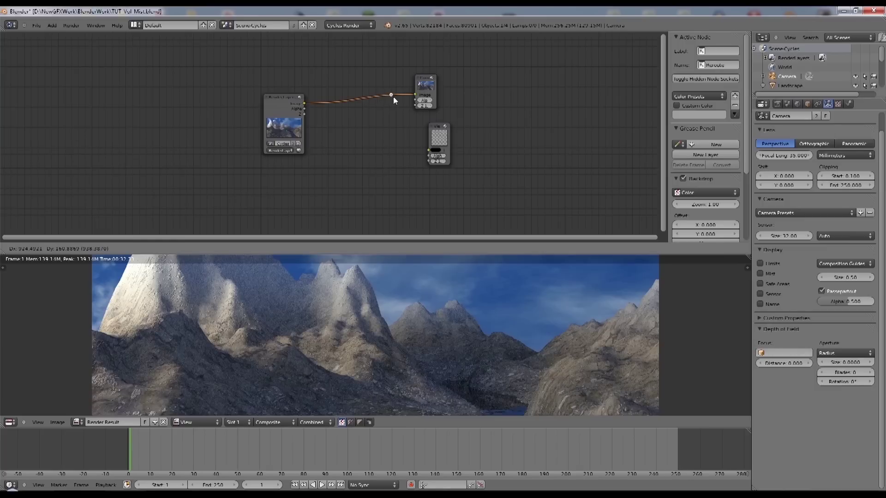
{"action": "left_click", "coordinate": [395, 97]}
{"action": "left_click_drag", "start_coordinate": [394, 96], "coordinate": [428, 149]}
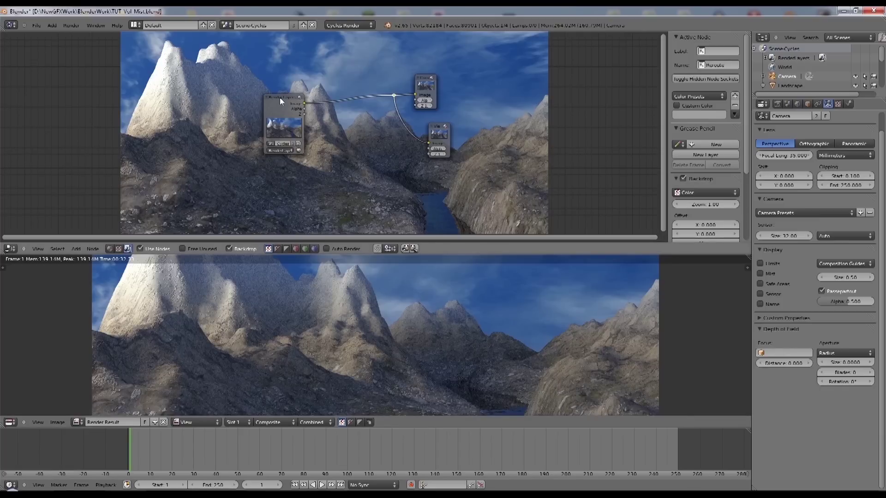
{"action": "left_click_drag", "start_coordinate": [280, 98], "coordinate": [248, 80]}
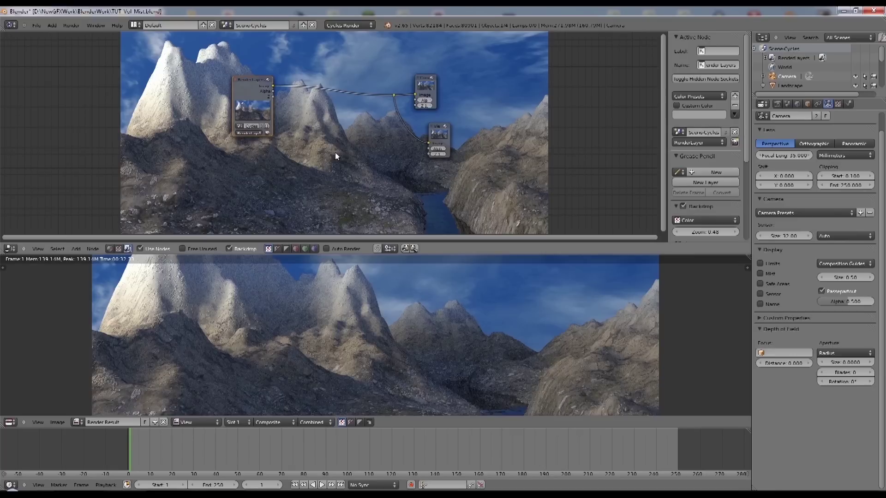
Add an Image input node and place it below the Render Layers node.
{"action": "left_click", "coordinate": [77, 248]}
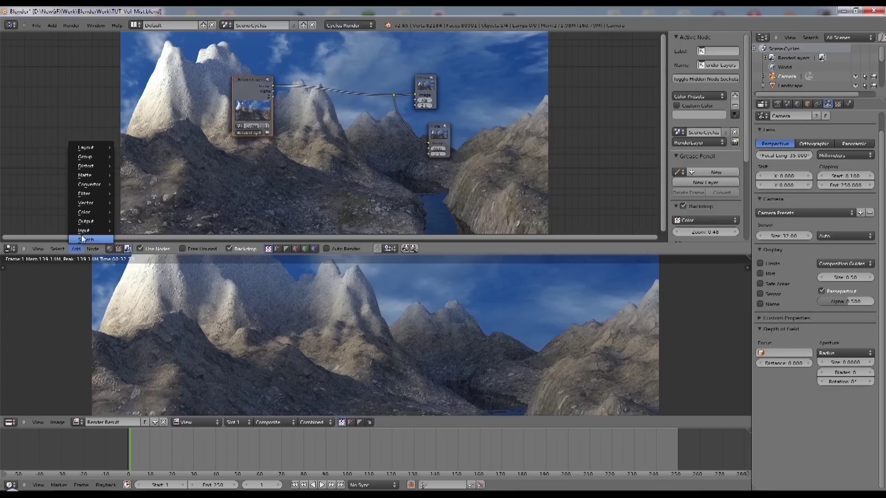
{"action": "mouse_move", "coordinate": [83, 231]}
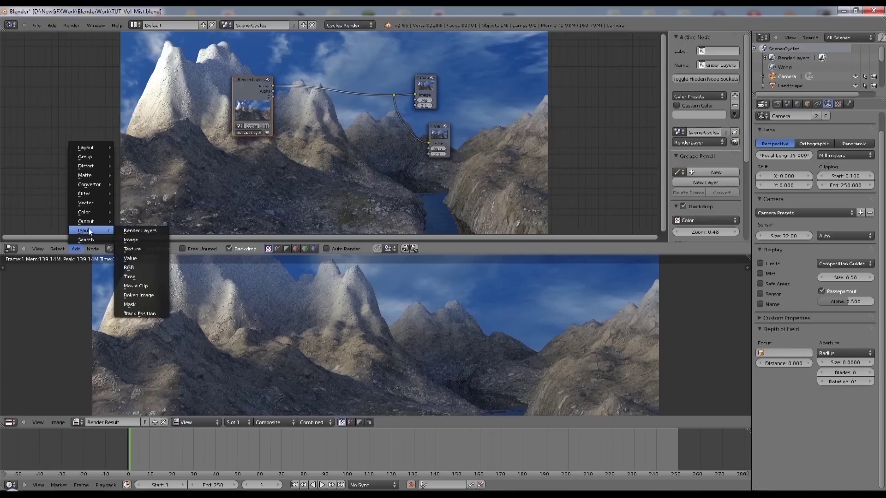
{"action": "left_click", "coordinate": [131, 240]}
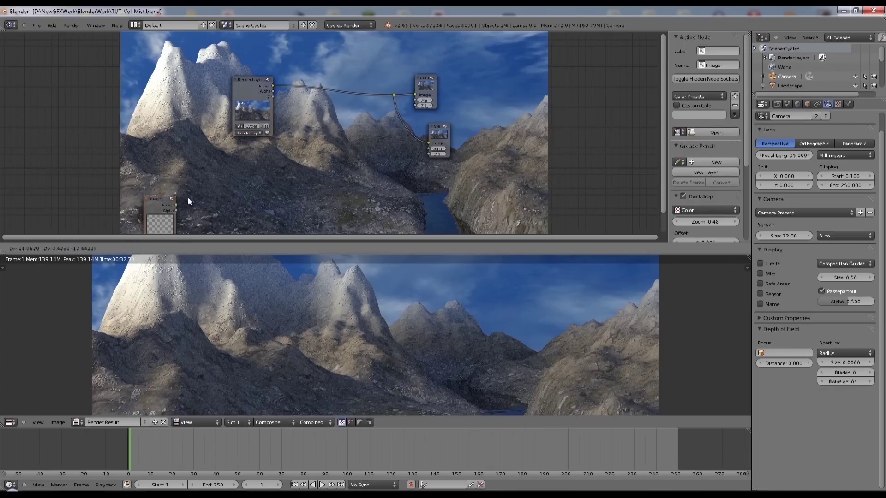
{"action": "left_click", "coordinate": [241, 151]}
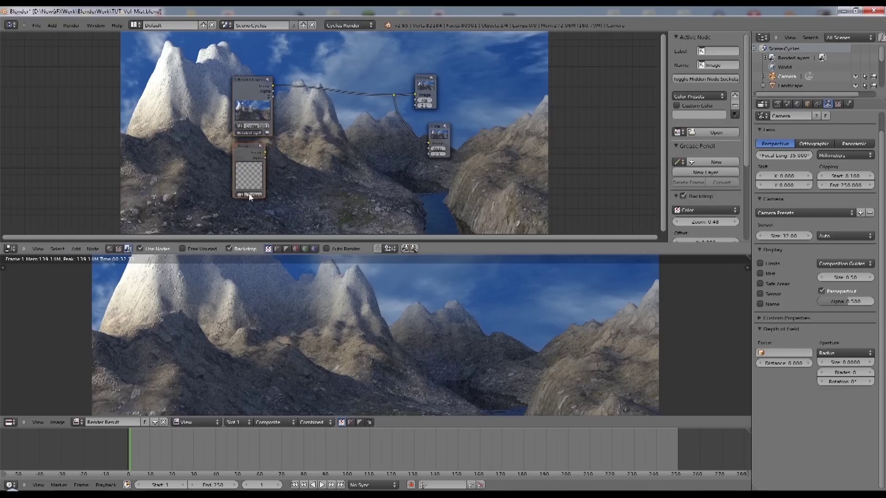
Load TUTVol1.png from the BlenderWork Output folder into the Image node.
{"action": "left_click", "coordinate": [249, 194]}
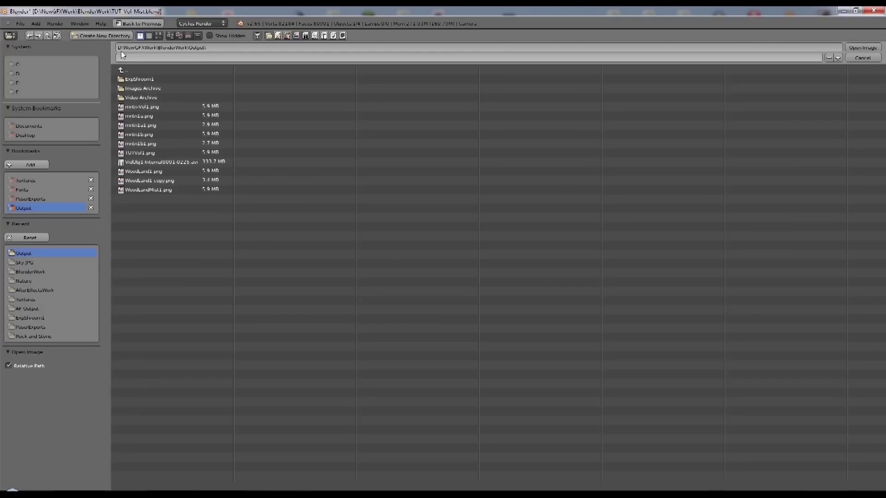
{"action": "left_click", "coordinate": [27, 181]}
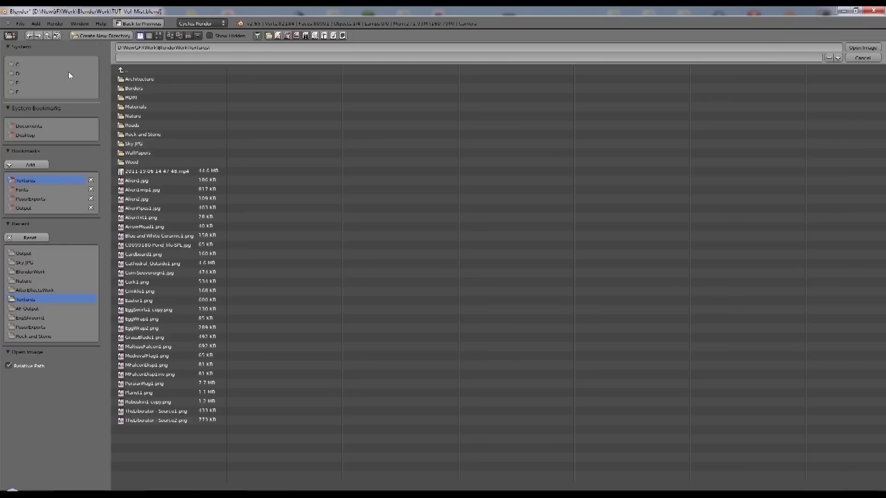
{"action": "left_click", "coordinate": [48, 35]}
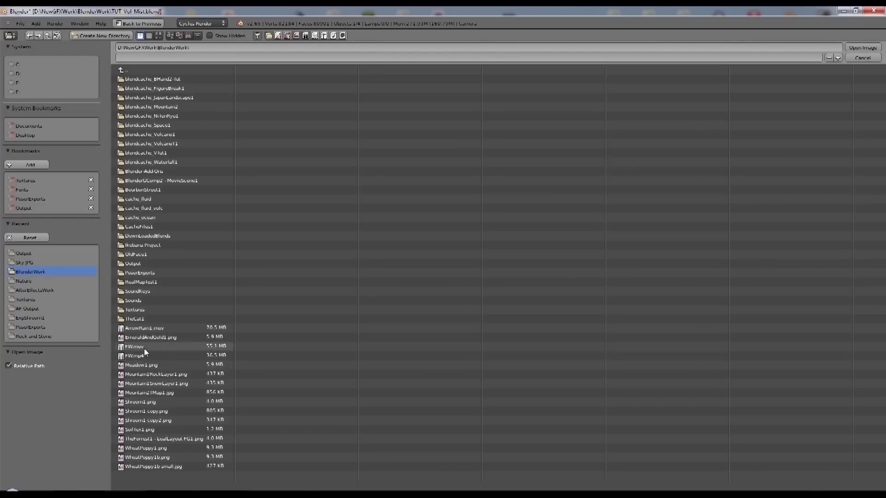
{"action": "left_click", "coordinate": [135, 264]}
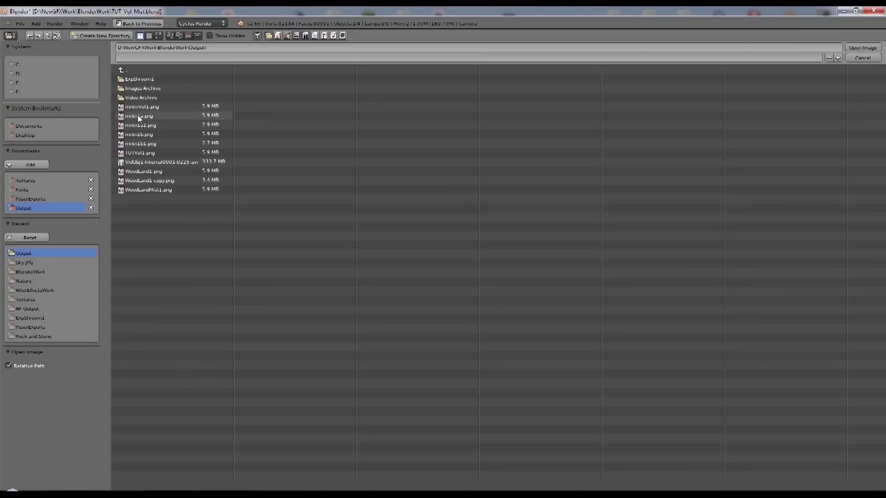
{"action": "left_click", "coordinate": [142, 154]}
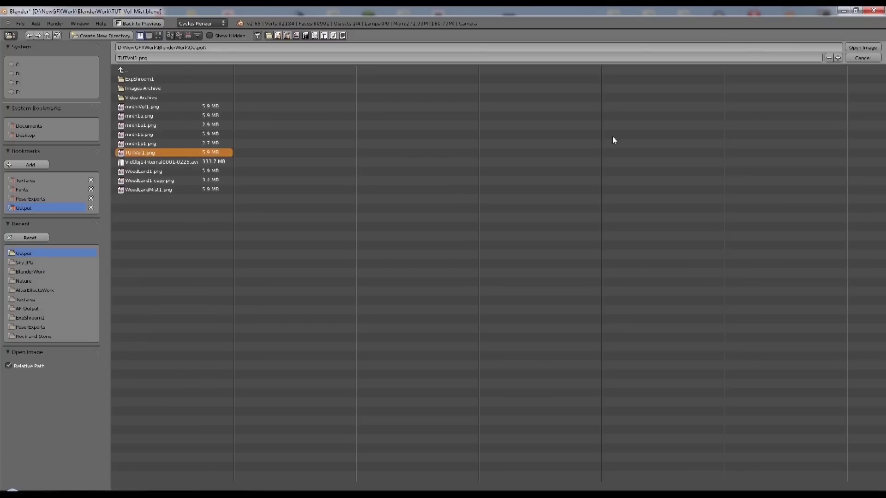
{"action": "left_click", "coordinate": [857, 48]}
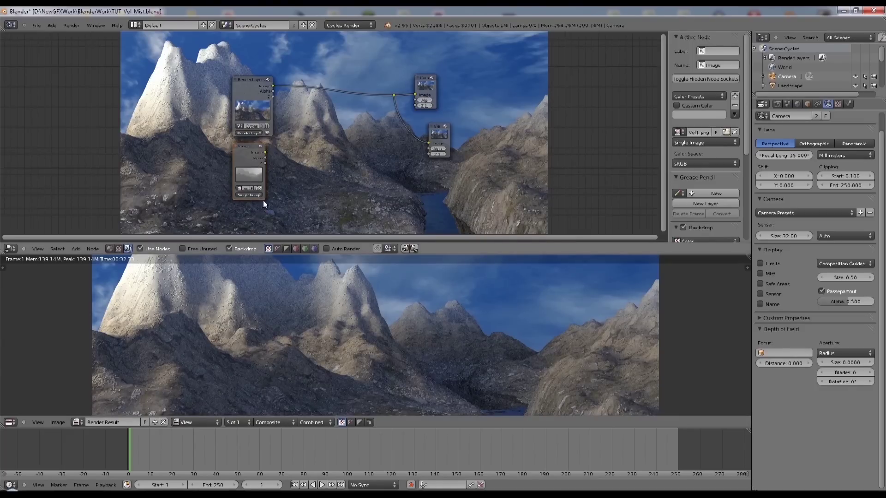
Insert a Mix node into the Render Layers–Composite link and feed the mist image into its second input.
{"action": "scroll", "coordinate": [263, 204], "scroll_direction": "up", "scroll_amount": 3}
{"action": "left_click_drag", "start_coordinate": [186, 184], "coordinate": [195, 175]}
{"action": "scroll", "coordinate": [299, 164], "scroll_direction": "down", "scroll_amount": 1}
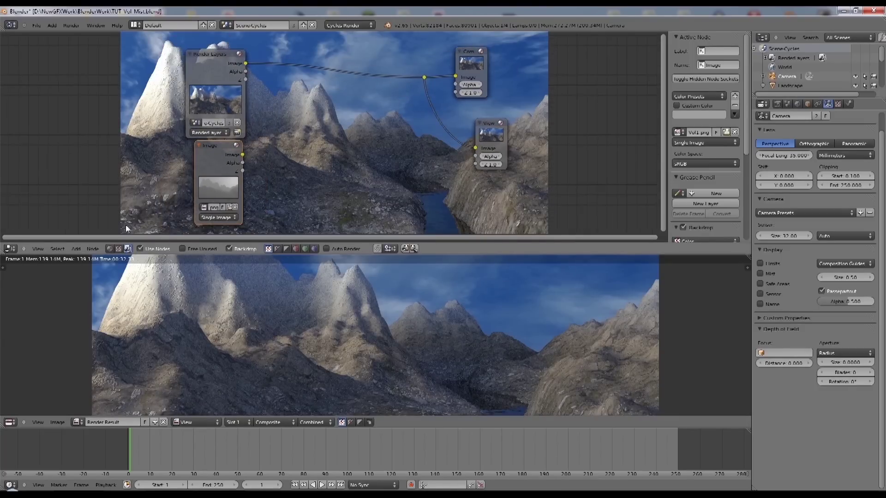
{"action": "left_click", "coordinate": [77, 248]}
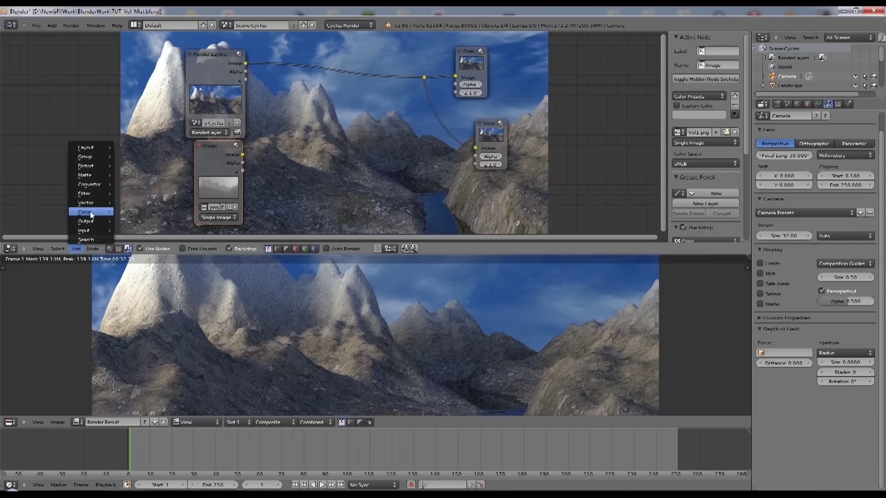
{"action": "mouse_move", "coordinate": [91, 211]}
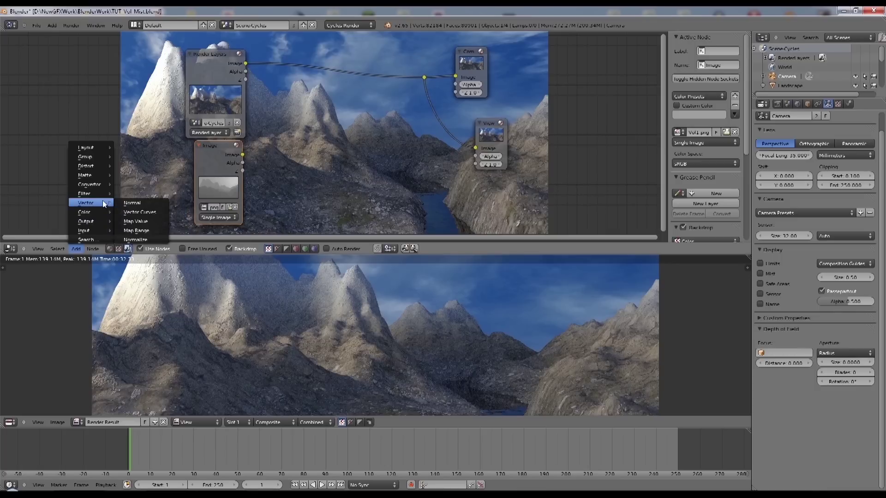
{"action": "left_click", "coordinate": [133, 220]}
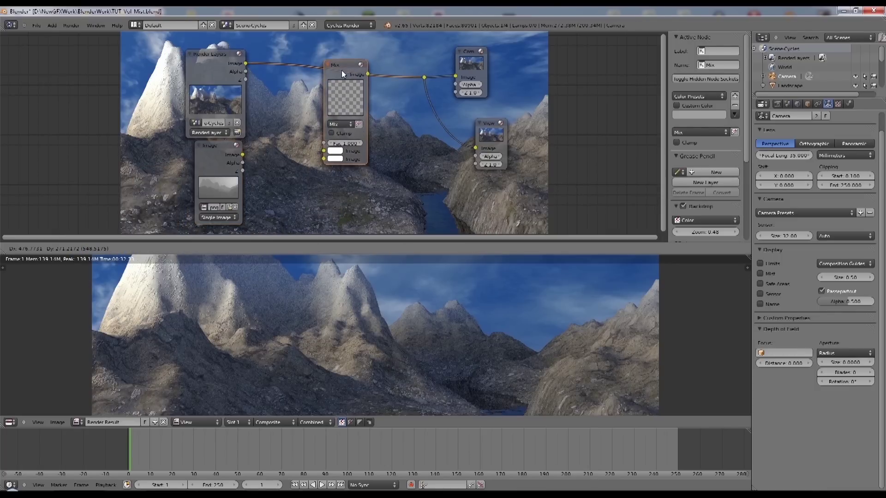
{"action": "left_click", "coordinate": [341, 70]}
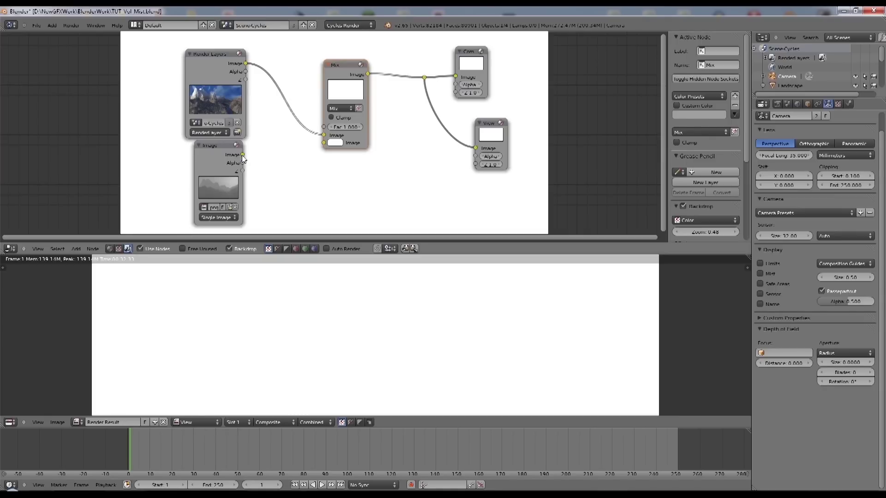
{"action": "left_click_drag", "start_coordinate": [241, 155], "coordinate": [324, 144]}
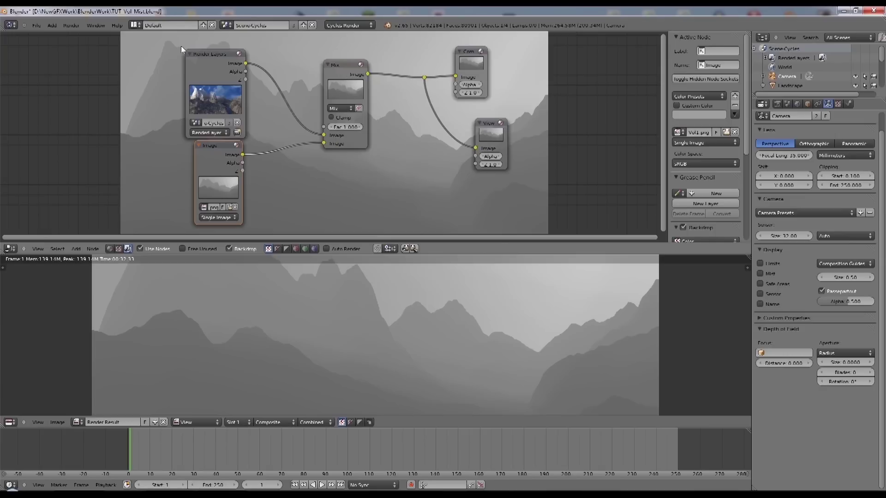
Rearrange the Render Layers, Mix and Image nodes and lower the Mix factor to about 0.49.
{"action": "left_click_drag", "start_coordinate": [204, 54], "coordinate": [168, 51]}
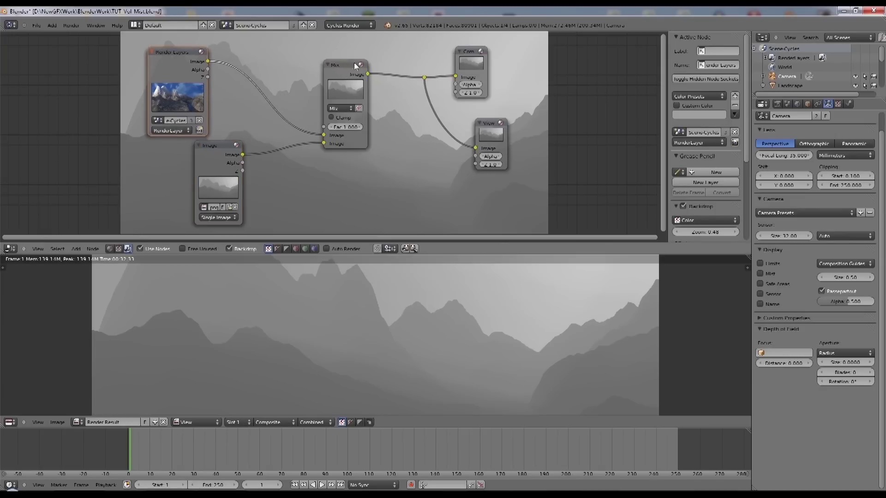
{"action": "left_click_drag", "start_coordinate": [353, 62], "coordinate": [375, 60]}
{"action": "mouse_move", "coordinate": [371, 124]}
{"action": "left_mouse_down"}
{"action": "mouse_move", "coordinate": [356, 125]}
{"action": "mouse_move", "coordinate": [364, 124]}
{"action": "left_mouse_up"}
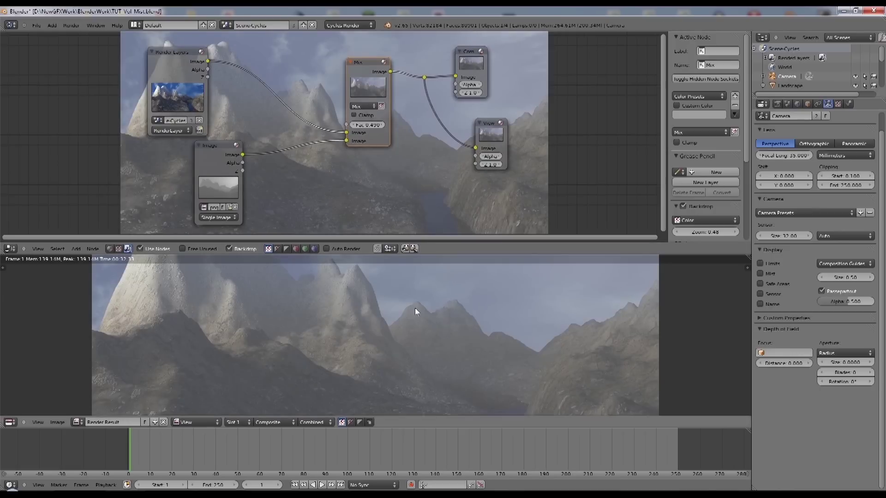
{"action": "scroll", "coordinate": [386, 173], "scroll_direction": "down", "scroll_amount": 2}
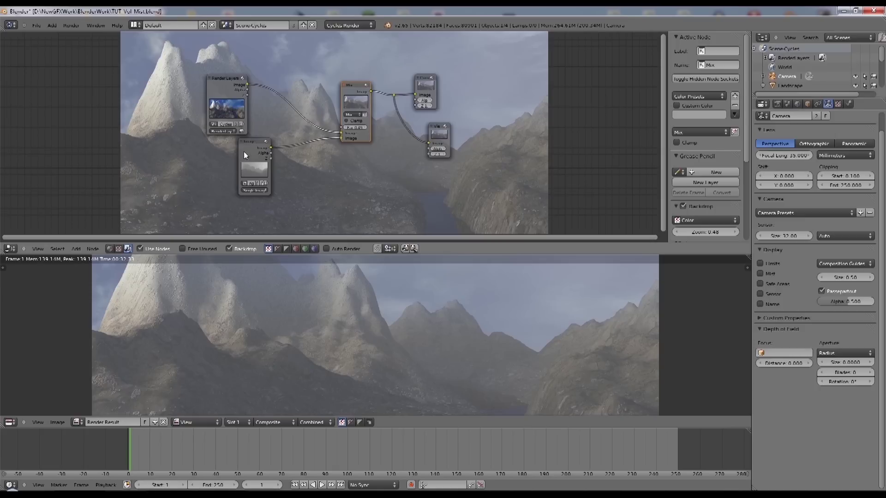
{"action": "left_click_drag", "start_coordinate": [248, 141], "coordinate": [167, 160]}
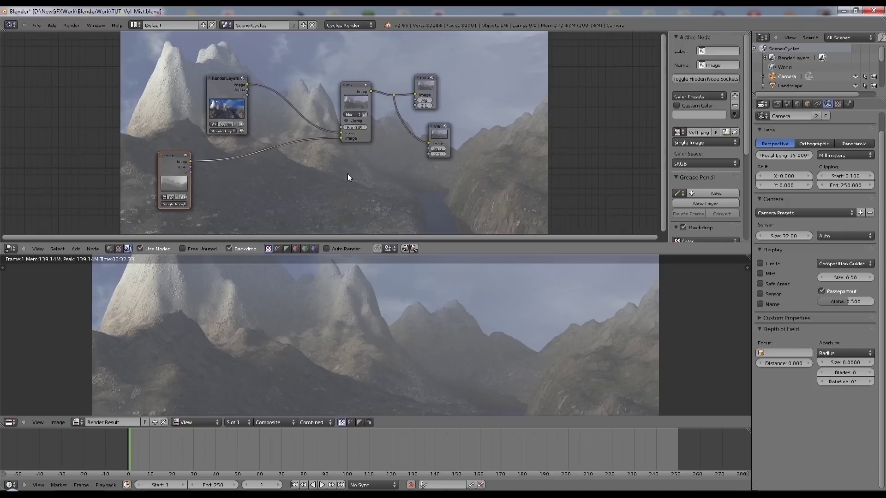
{"action": "scroll", "coordinate": [366, 164], "scroll_direction": "up", "scroll_amount": 2}
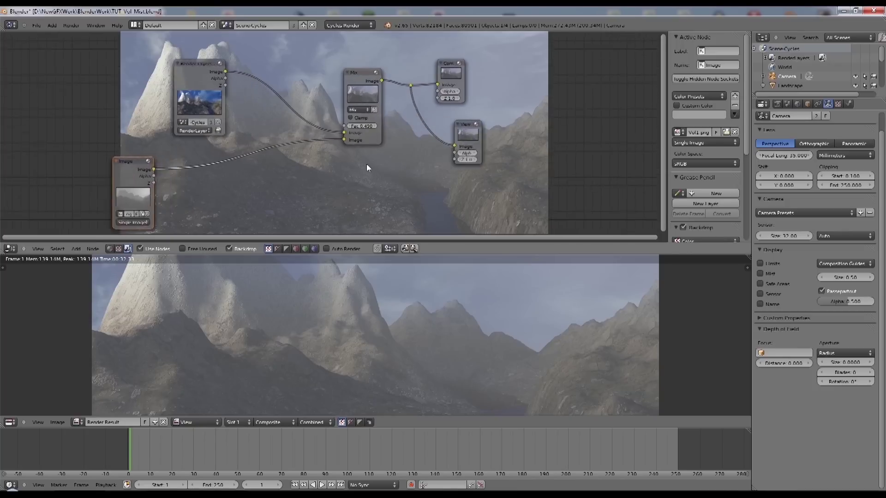
Try Multiply, Lighten and Add blend modes, then return the Mix node to plain Mix.
{"action": "left_click", "coordinate": [364, 106]}
{"action": "left_click", "coordinate": [367, 133]}
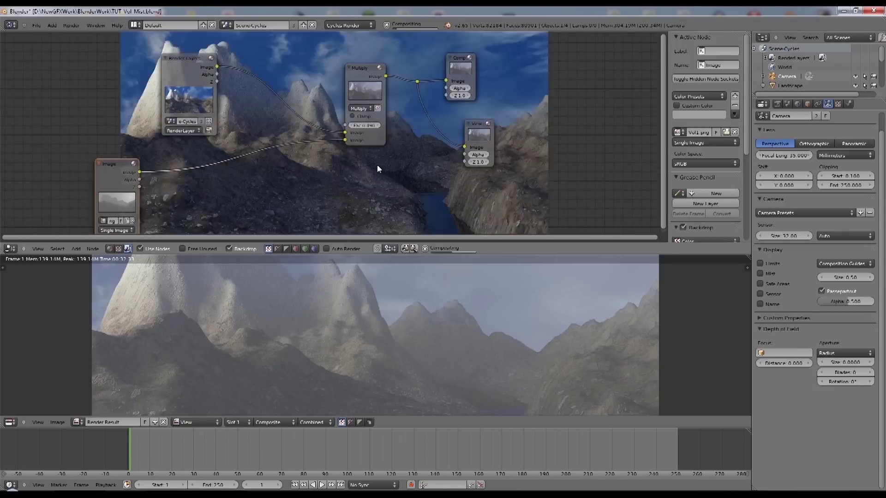
{"action": "left_click", "coordinate": [365, 107]}
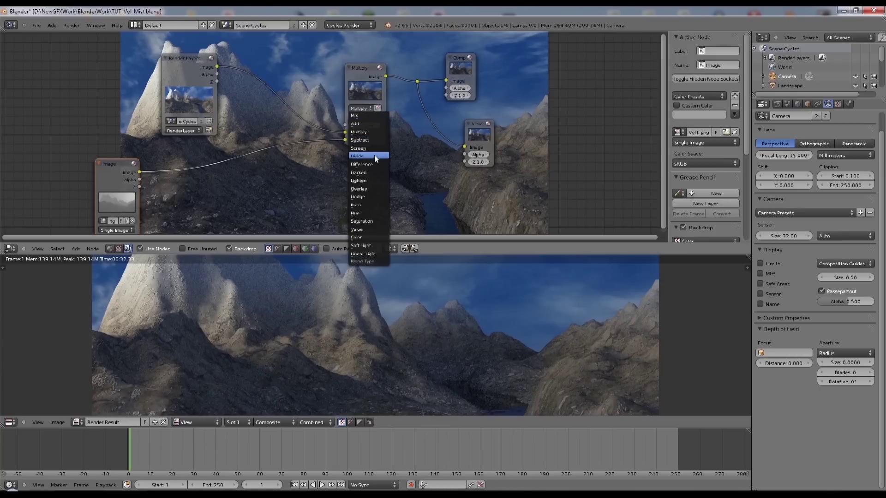
{"action": "left_click", "coordinate": [369, 180]}
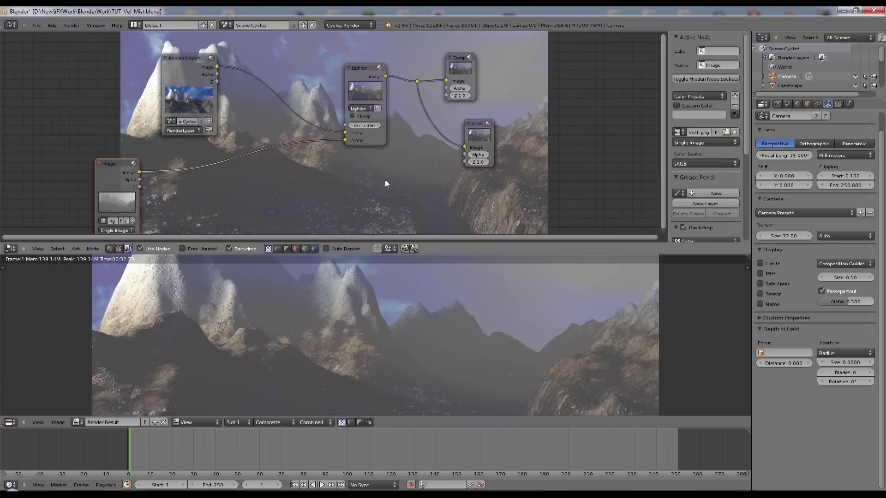
{"action": "left_click", "coordinate": [363, 108]}
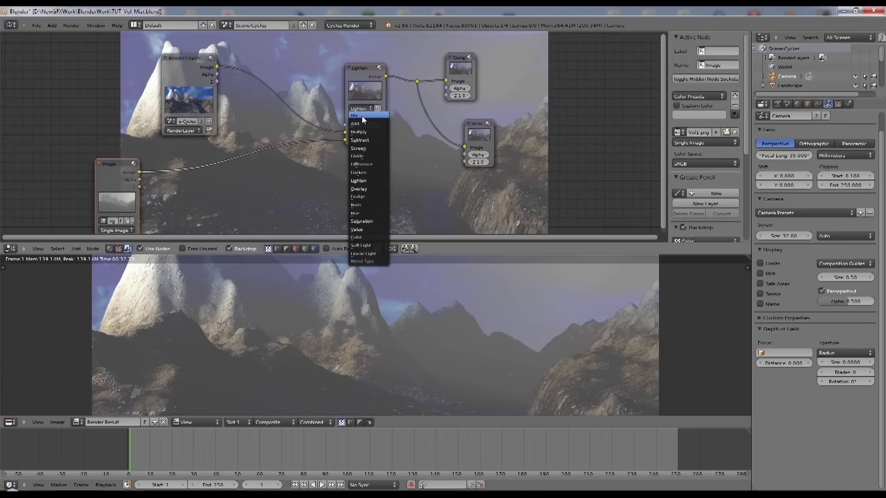
{"action": "left_click", "coordinate": [362, 123]}
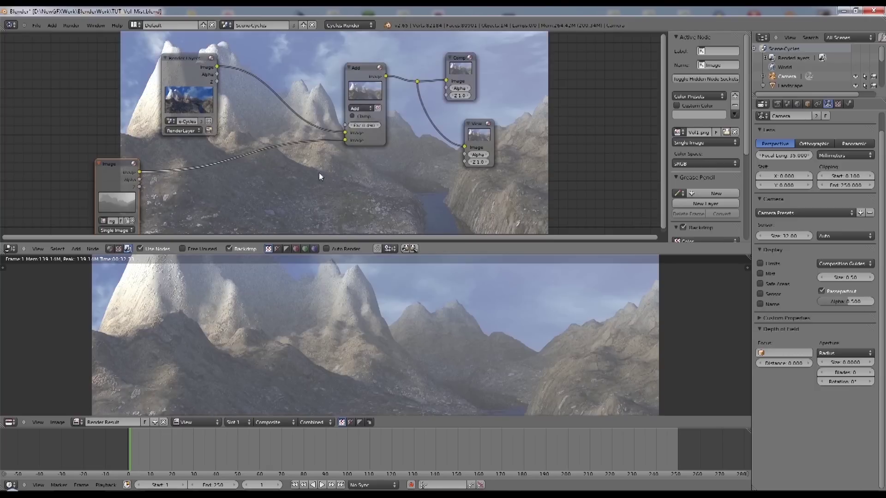
{"action": "left_click", "coordinate": [361, 109]}
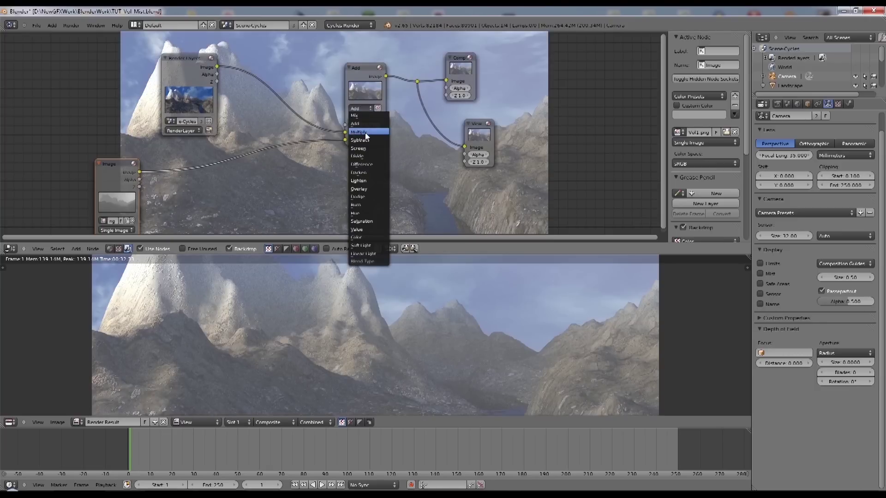
{"action": "left_click", "coordinate": [362, 115]}
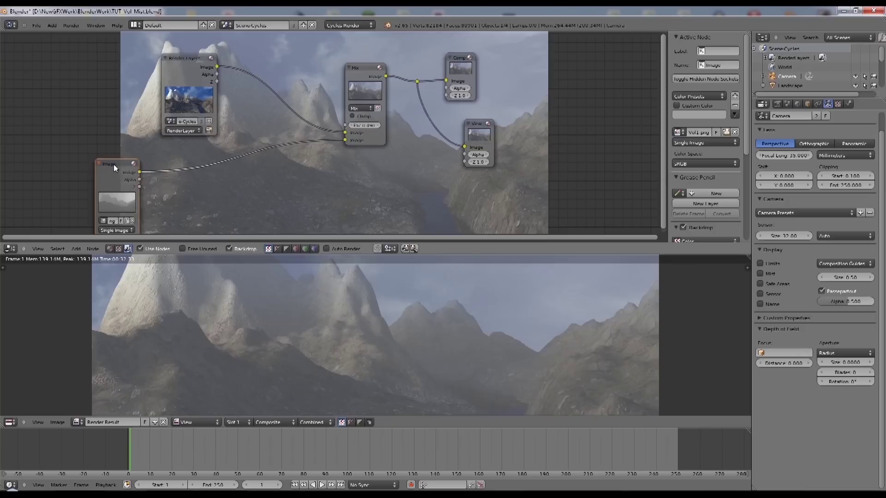
Insert a ColorRamp between the mist Image and Mix nodes and raise the Mix factor to 1.
{"action": "left_click_drag", "start_coordinate": [114, 165], "coordinate": [179, 154]}
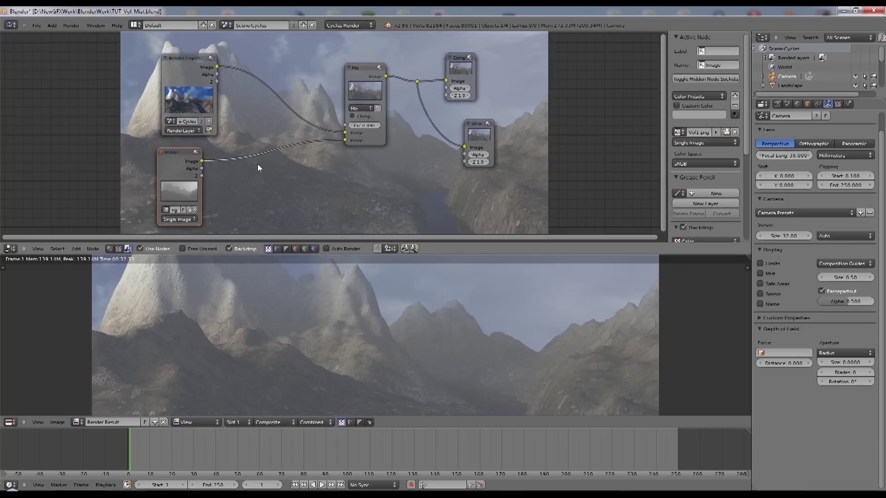
{"action": "left_click", "coordinate": [82, 249]}
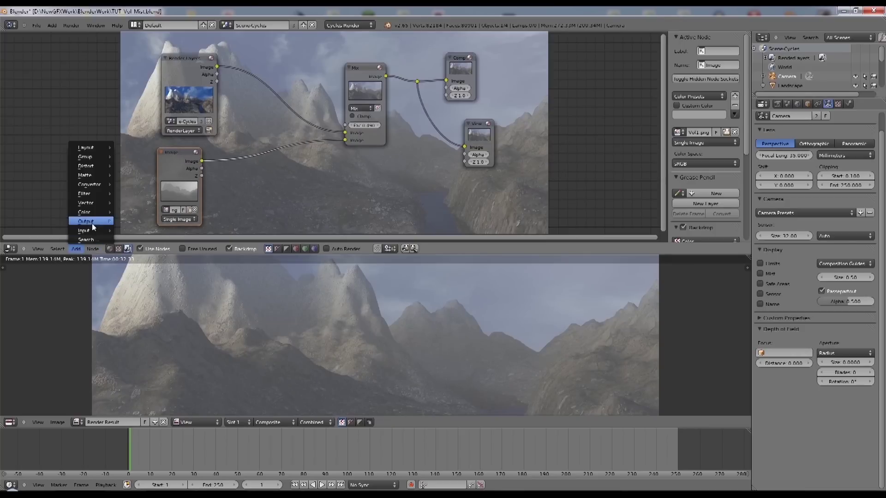
{"action": "mouse_move", "coordinate": [97, 187]}
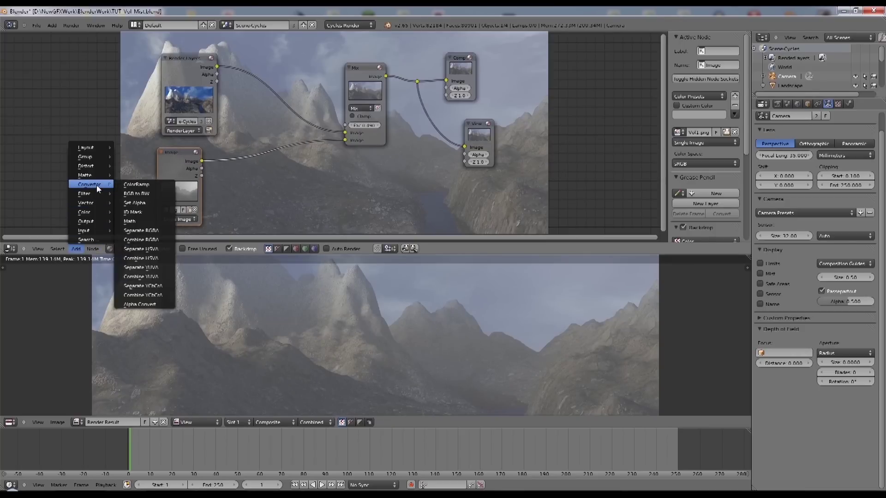
{"action": "left_click", "coordinate": [131, 186]}
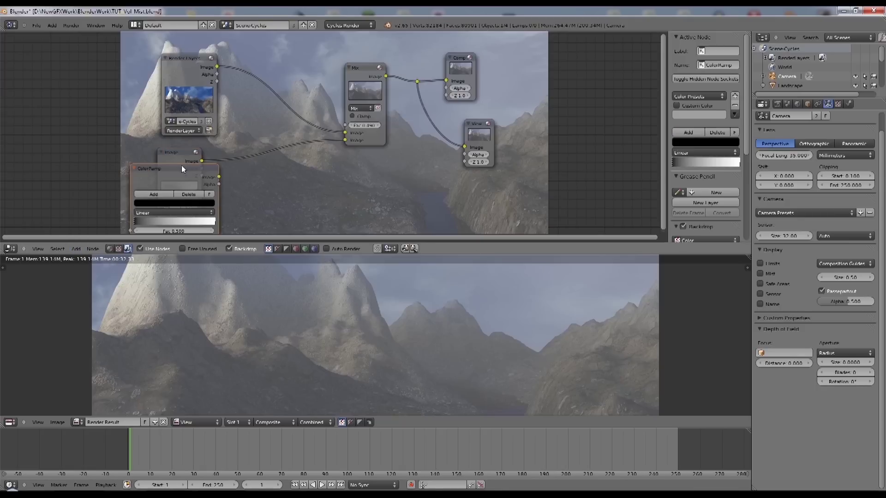
{"action": "left_click", "coordinate": [271, 143]}
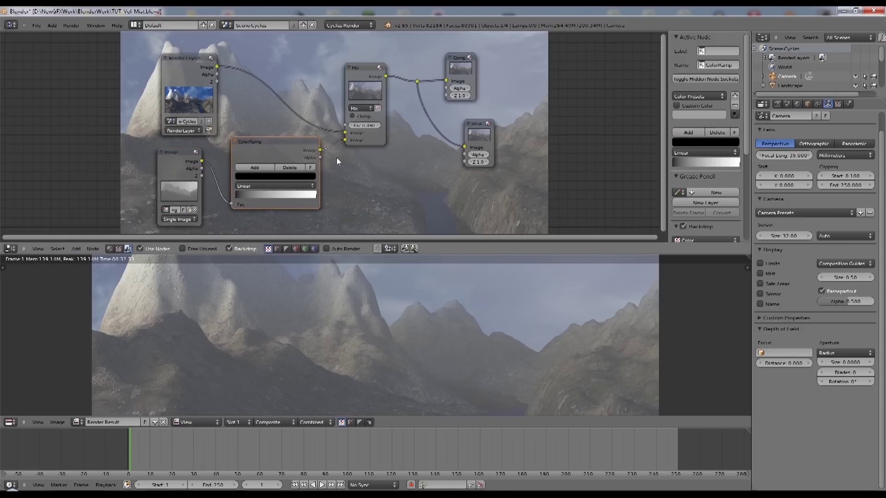
{"action": "left_click_drag", "start_coordinate": [358, 126], "coordinate": [364, 126]}
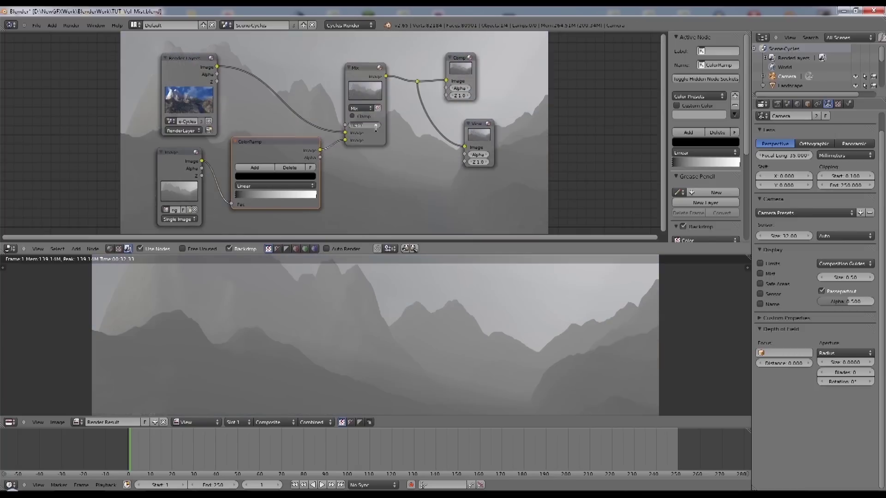
Set the Mix factor to 1.000 and pull the ColorRamp's white and black stops inward for stronger contrast.
{"action": "type", "text": "1"}
{"action": "key", "text": "Return"}
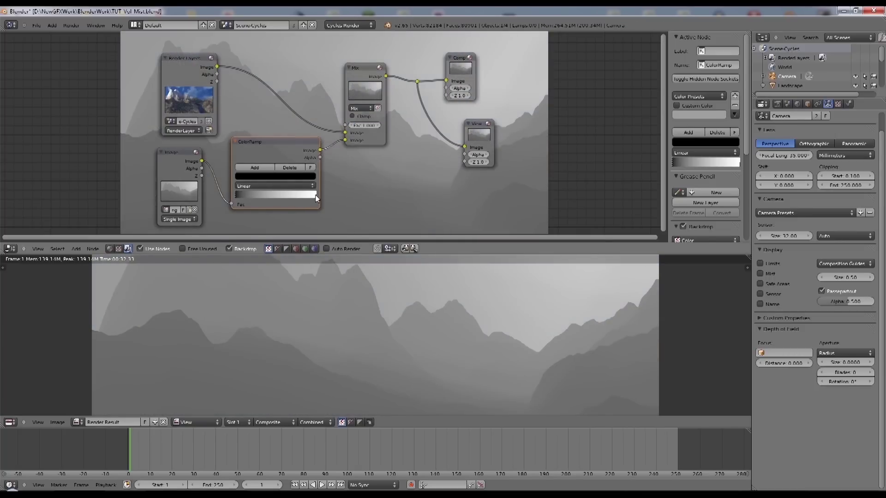
{"action": "left_click_drag", "start_coordinate": [316, 199], "coordinate": [311, 199]}
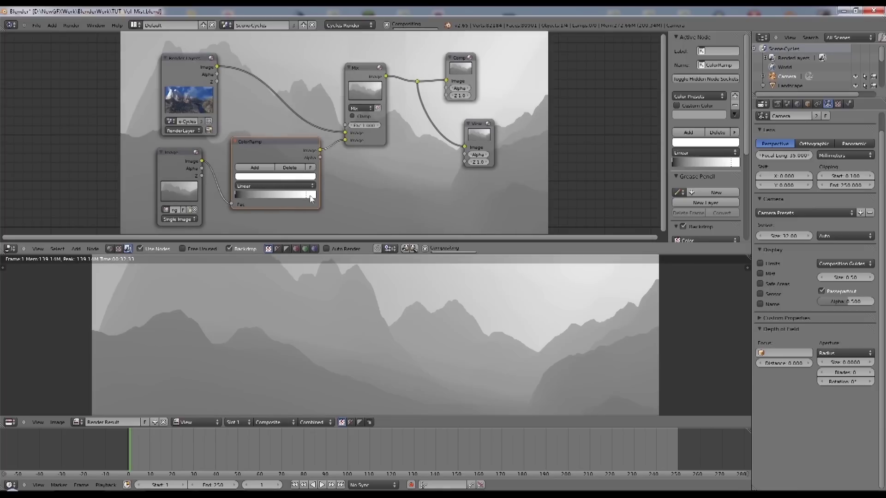
{"action": "left_click_drag", "start_coordinate": [235, 195], "coordinate": [243, 195]}
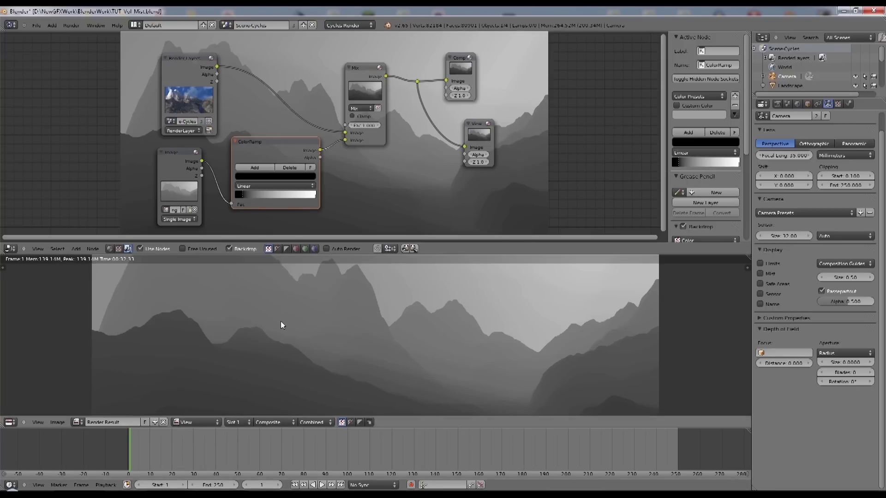
{"action": "left_click_drag", "start_coordinate": [242, 196], "coordinate": [247, 195]}
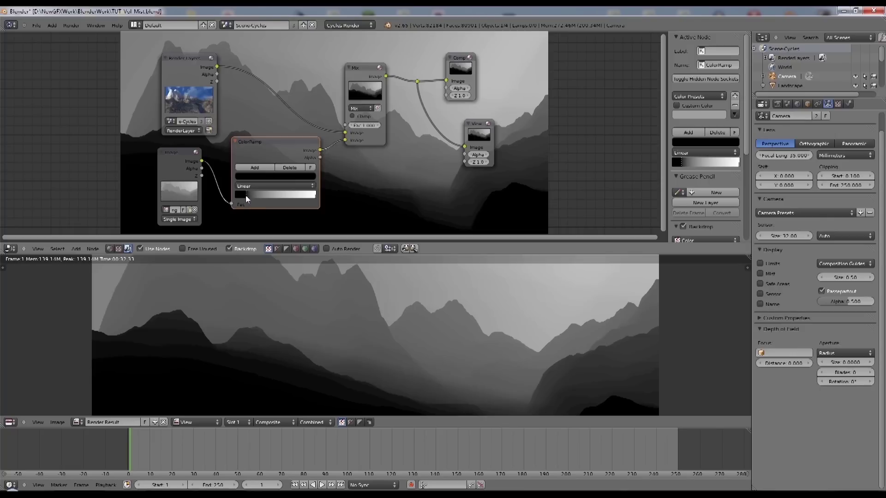
{"action": "left_click_drag", "start_coordinate": [246, 195], "coordinate": [245, 195]}
{"action": "left_click_drag", "start_coordinate": [245, 194], "coordinate": [243, 195]}
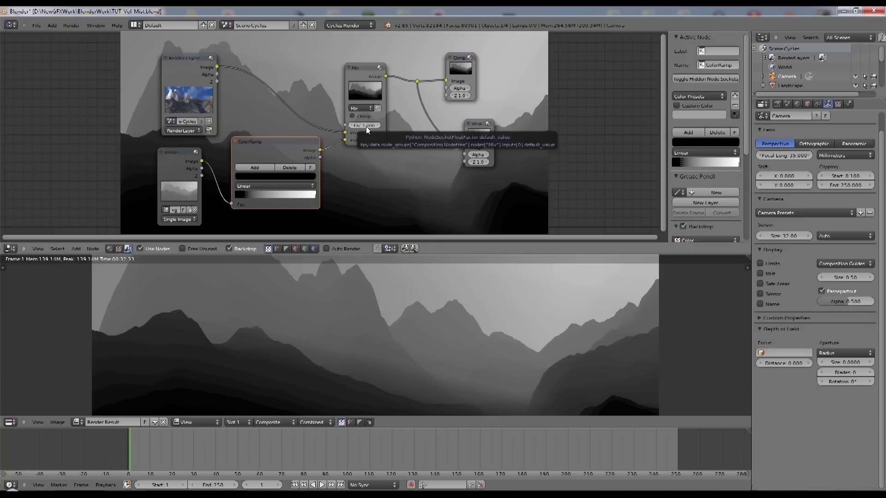
Blend the mist over the render by lowering the Mix factor to about 0.74.
{"action": "left_click_drag", "start_coordinate": [366, 126], "coordinate": [358, 126]}
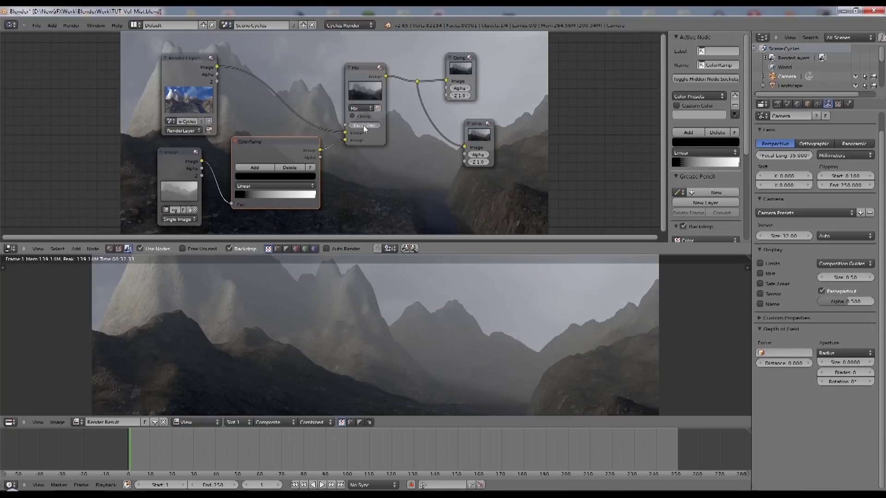
{"action": "left_click_drag", "start_coordinate": [364, 126], "coordinate": [362, 125]}
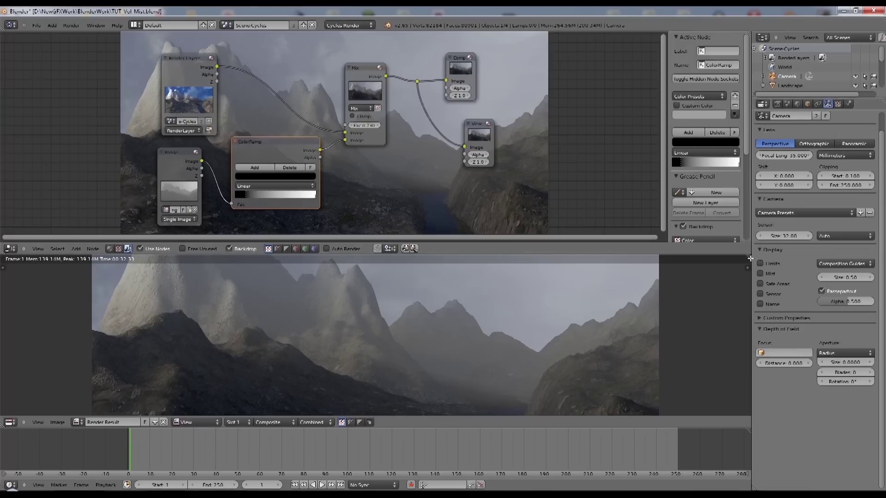
{"action": "left_click_drag", "start_coordinate": [749, 258], "coordinate": [718, 263]}
{"action": "right_click", "coordinate": [736, 271]}
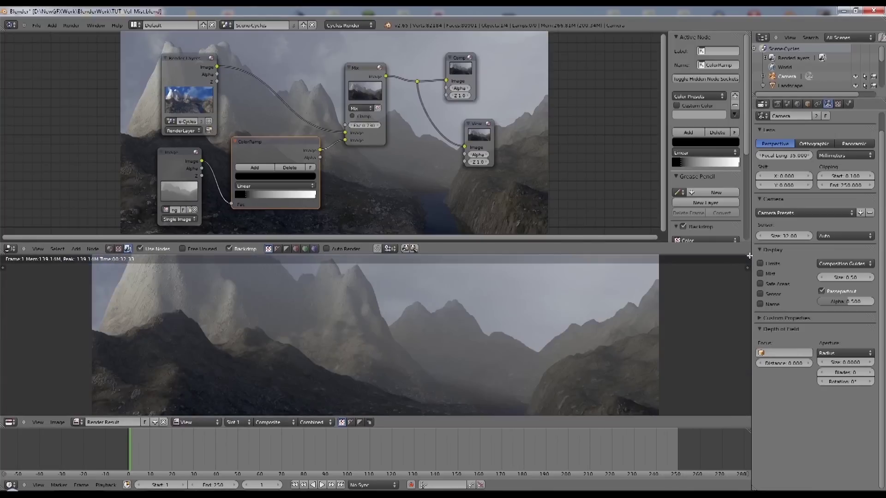